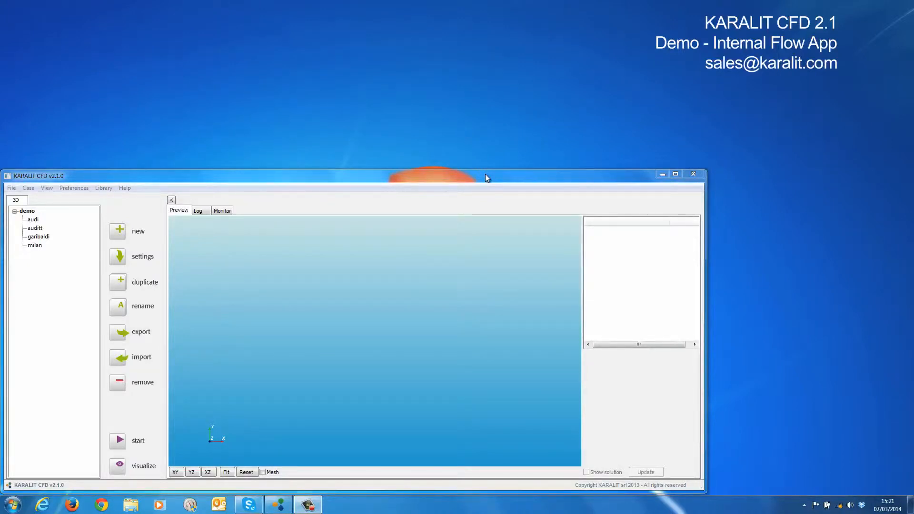
Create a new case named fsae in the demo folder using the Internal flow app
left_click(27, 211)
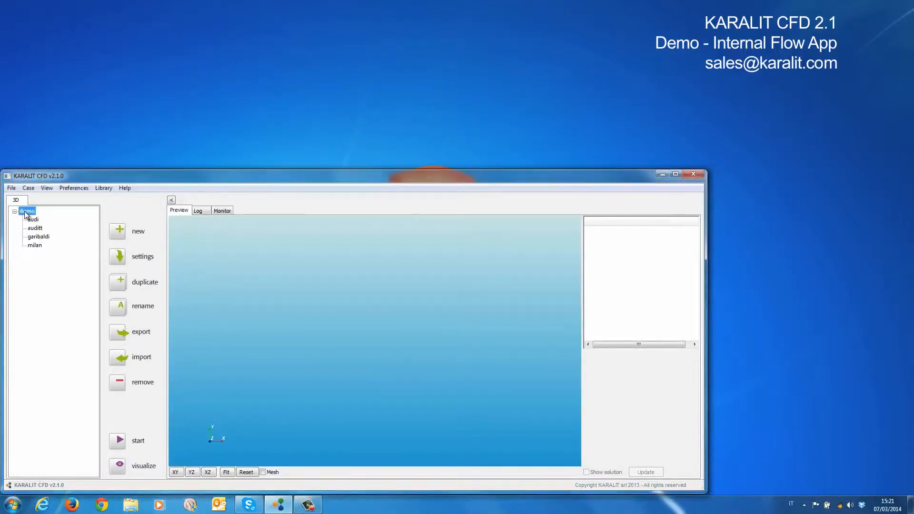
left_click(120, 232)
type("fsae")
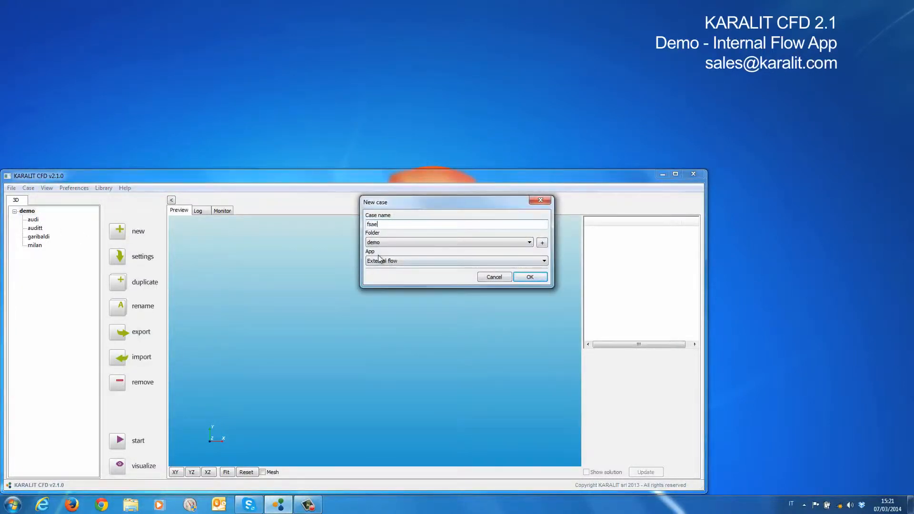
left_click(396, 261)
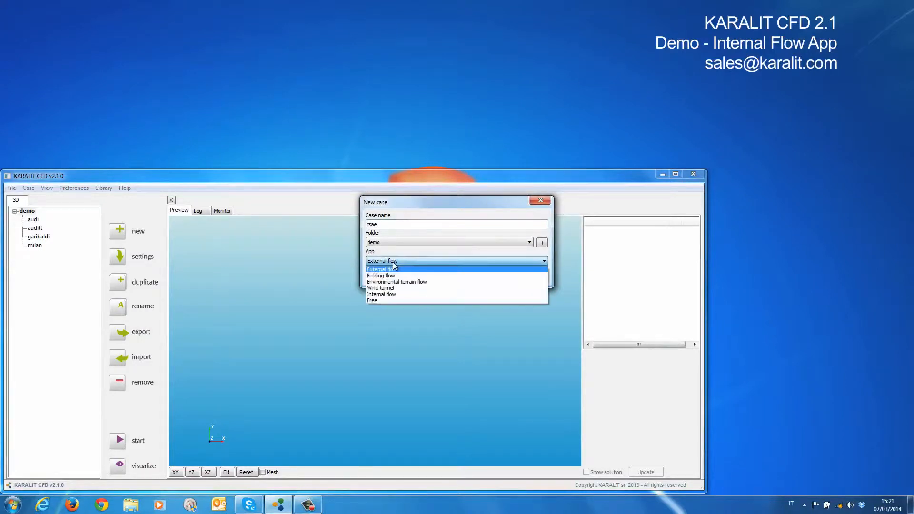
left_click(395, 295)
left_click(530, 278)
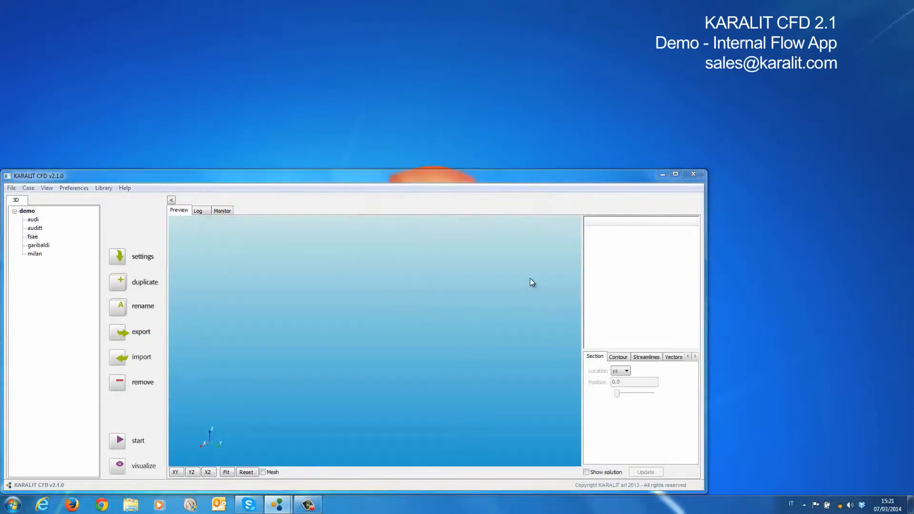
Preview intake.stl from the geometry library and add it as the case's surface
left_click(625, 251)
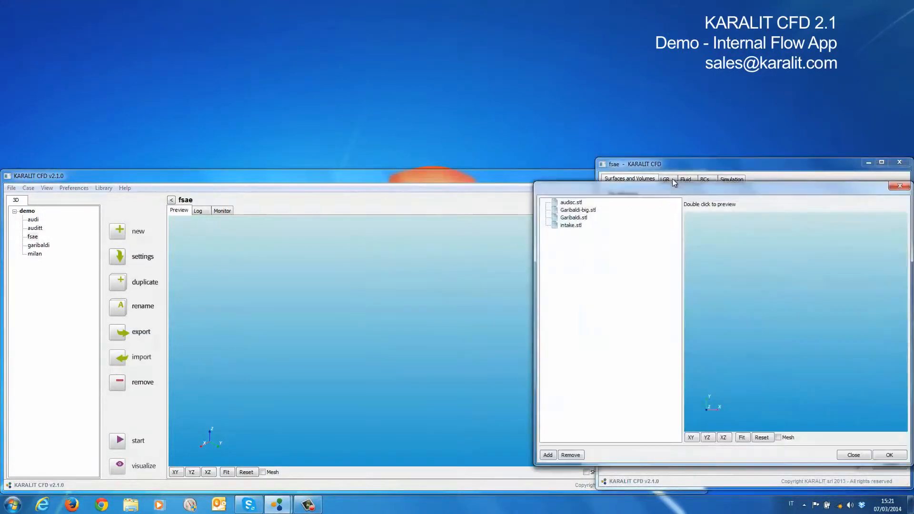
double_click(570, 226)
left_click_drag(793, 350, 781, 333)
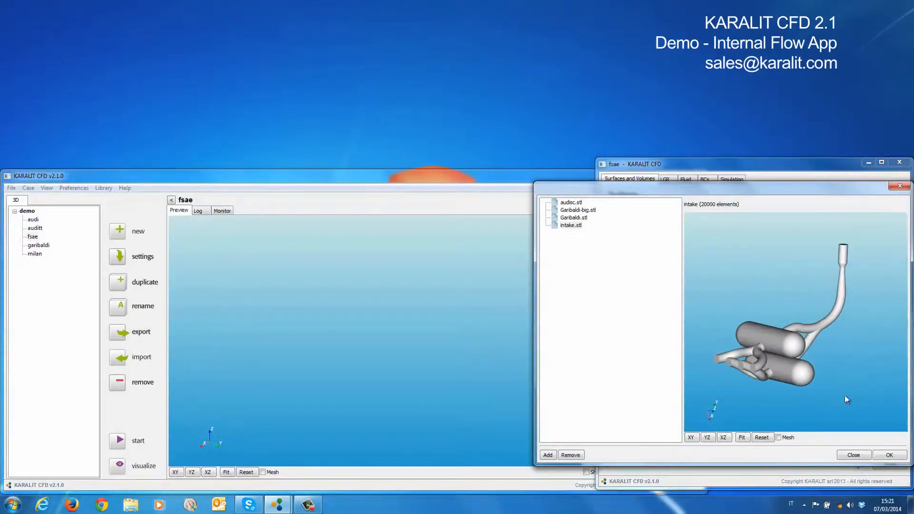
left_click(888, 456)
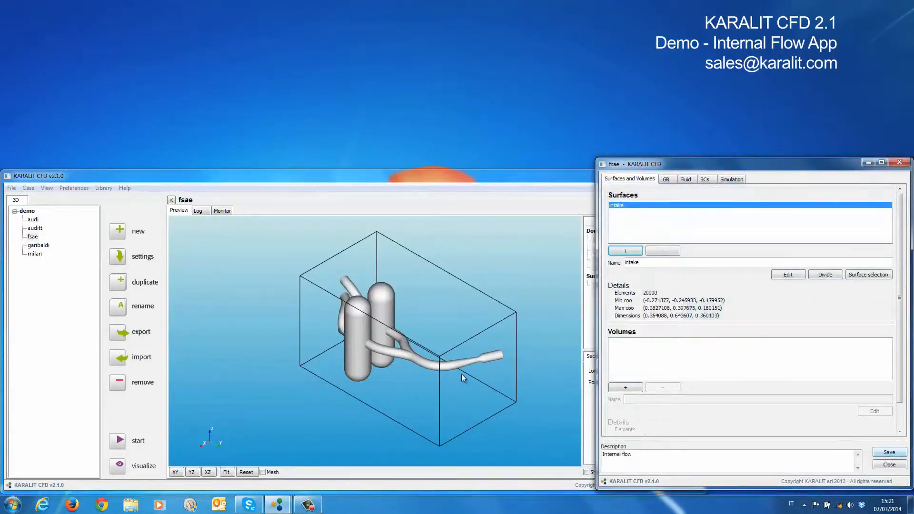
left_click_drag(683, 164, 90, 13)
mouse_move(374, 298)
left_mouse_down()
mouse_move(405, 328)
mouse_move(389, 359)
mouse_move(415, 334)
mouse_move(387, 365)
mouse_move(407, 344)
mouse_move(381, 315)
left_mouse_up()
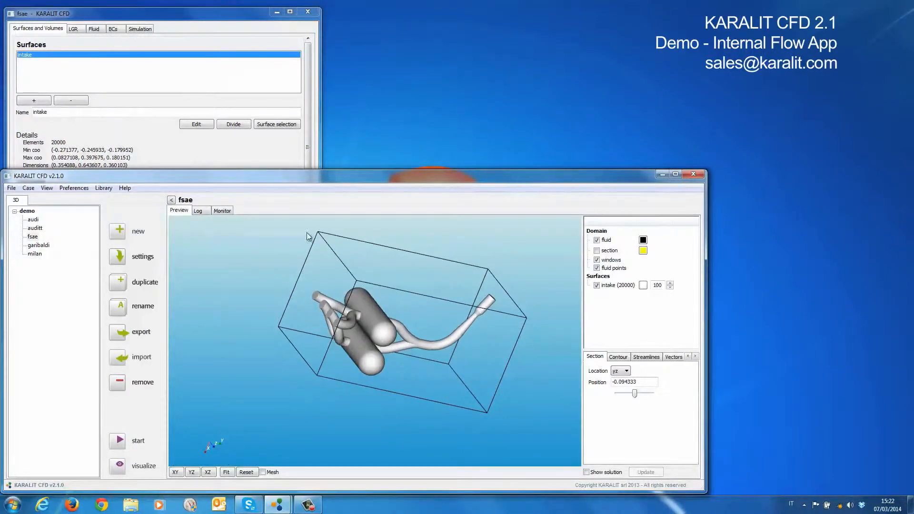
Add a boundary named INLET on the intake surface and assign the long pipe's end face with Normals selection
left_click(131, 15)
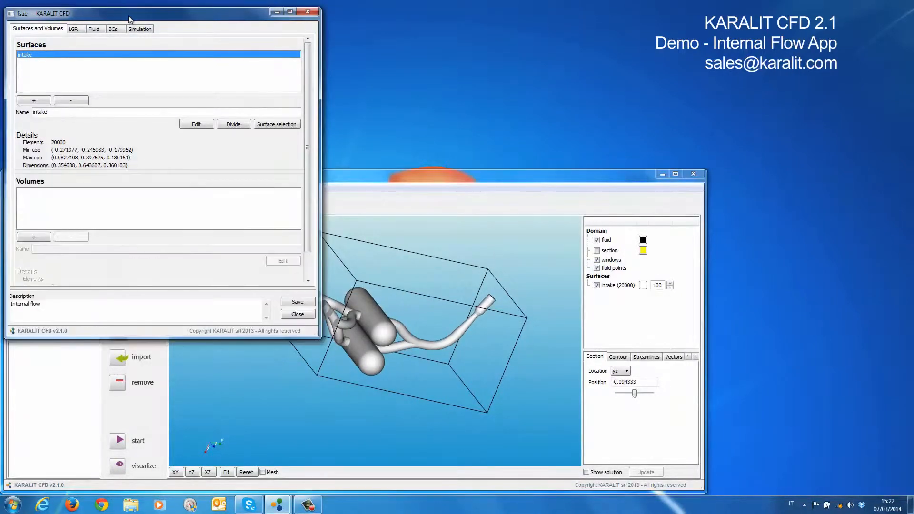
left_click(271, 125)
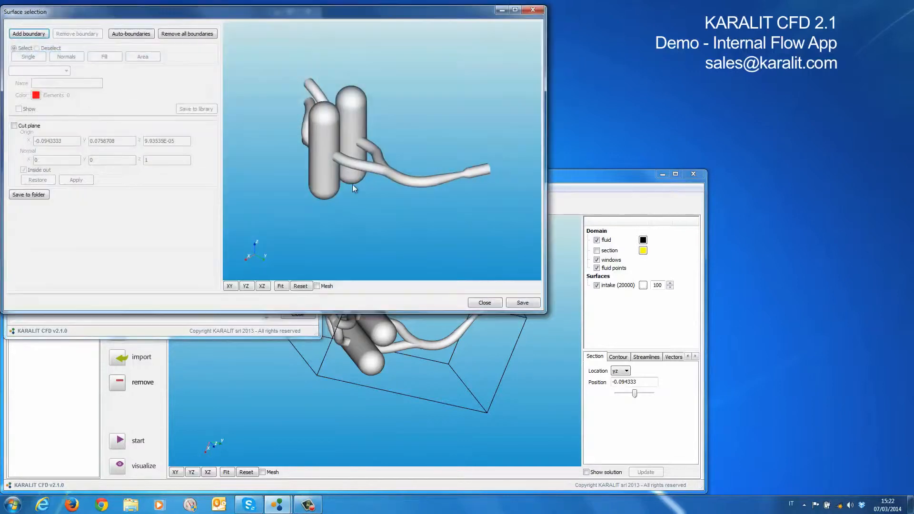
left_click_drag(132, 17, 138, 181)
left_click(23, 200)
type("INLET")
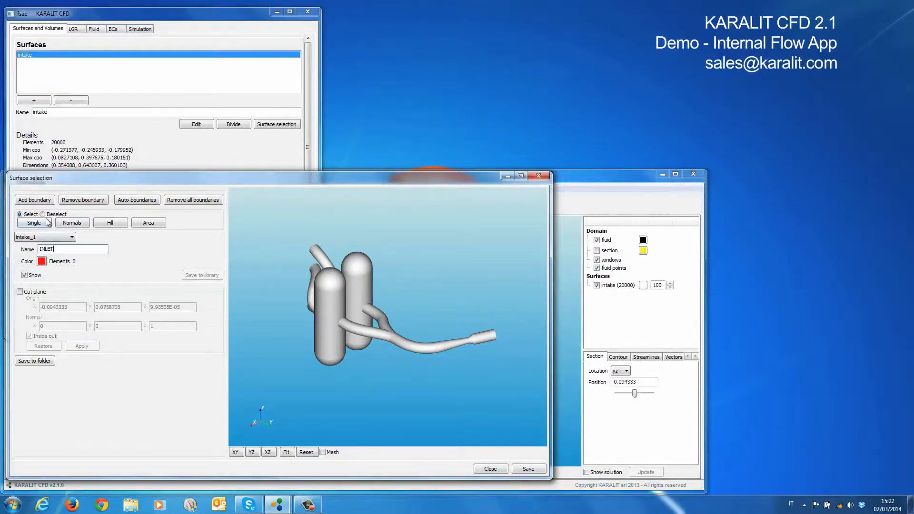
left_click(72, 223)
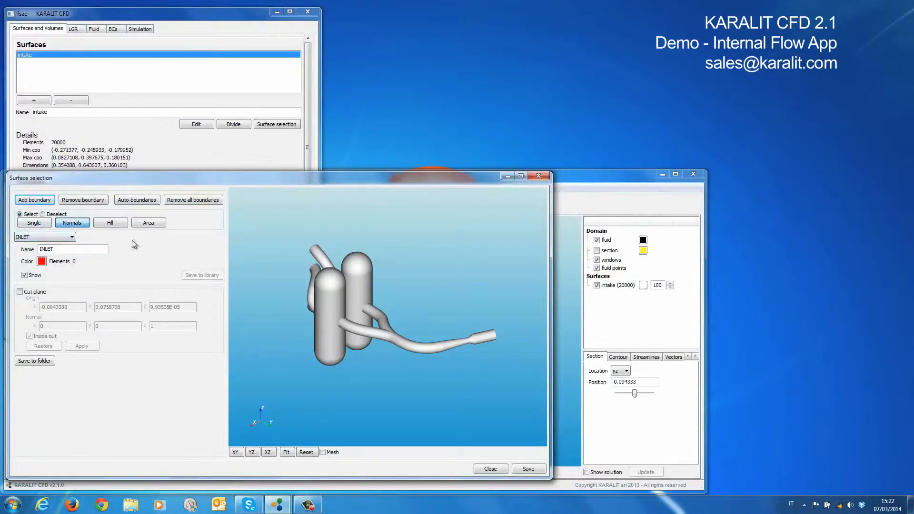
left_click_drag(430, 282, 387, 288)
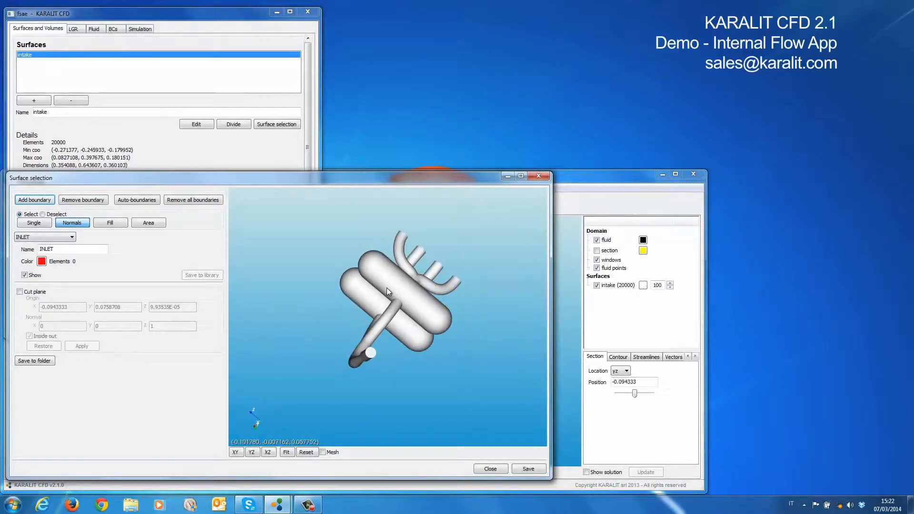
left_click(371, 354)
Add four more boundaries, name the last one OUT4 and assign it the end face of the uppermost short runner
left_click_drag(318, 368, 358, 408)
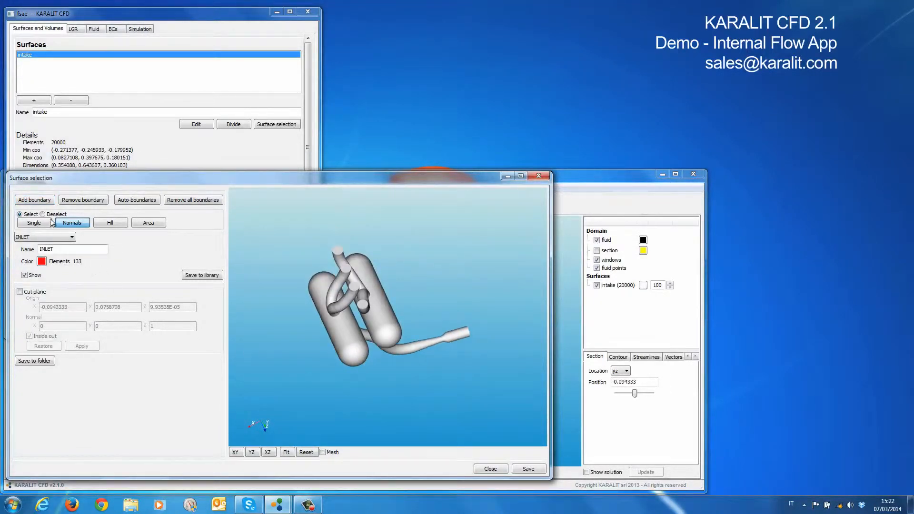
left_click(41, 202)
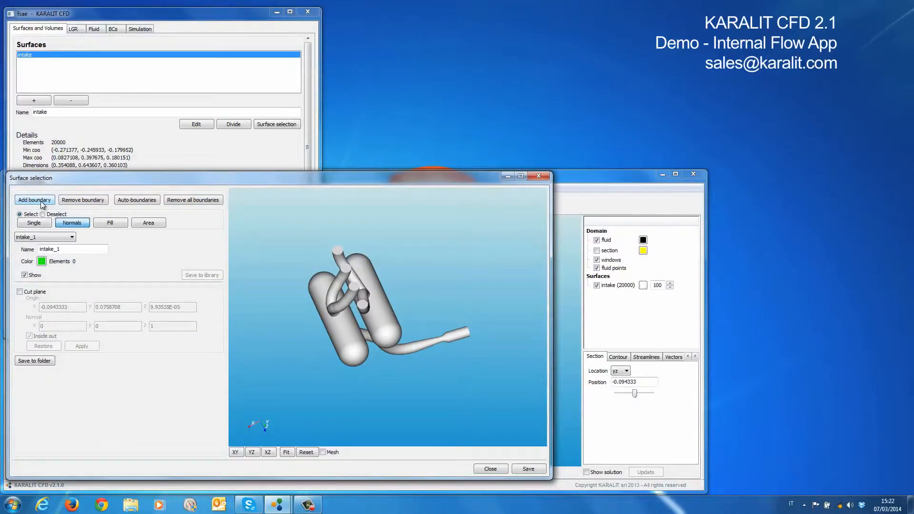
left_click(41, 201)
left_click(40, 201)
left_click(41, 201)
left_click_drag(61, 250, 22, 250)
type("OUT4")
left_click(337, 250)
Rename the intake_3 boundary OUT3 and assign it the end face of the second short runner from the top
left_click(46, 237)
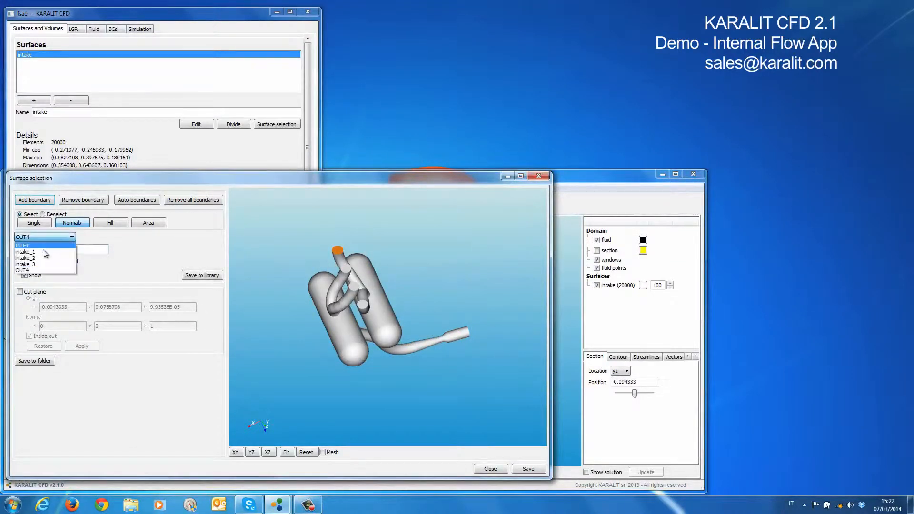
left_click(39, 264)
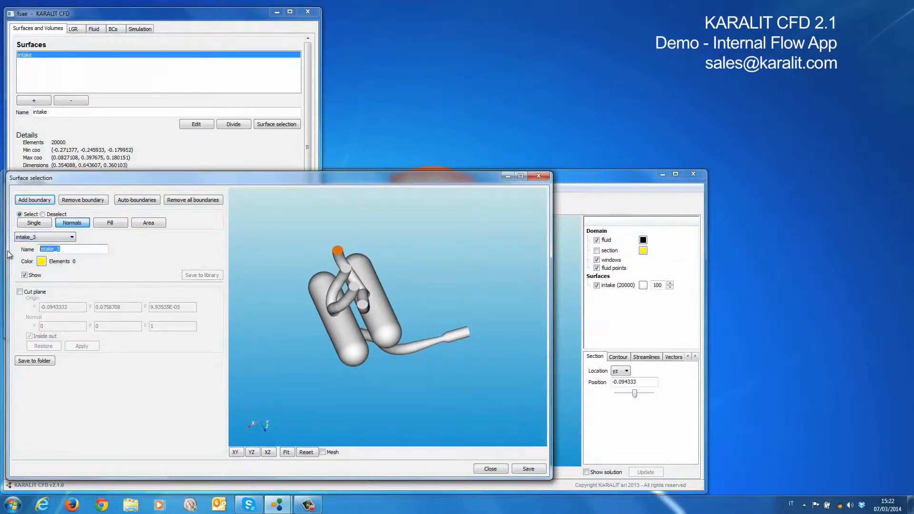
type("OUT")
left_click(346, 270)
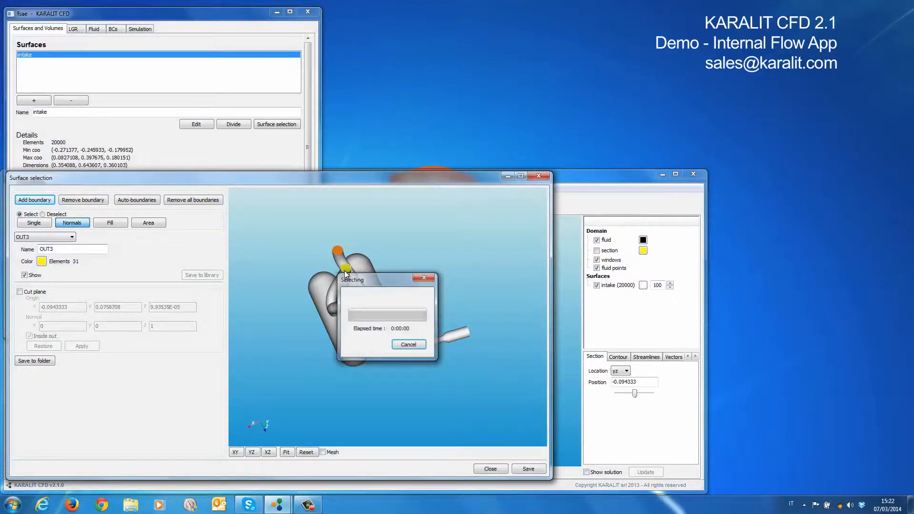
Rename the intake_2 boundary OUT2 and assign it the end face of the third short runner from the top
left_click(52, 237)
left_click(66, 253)
type("O")
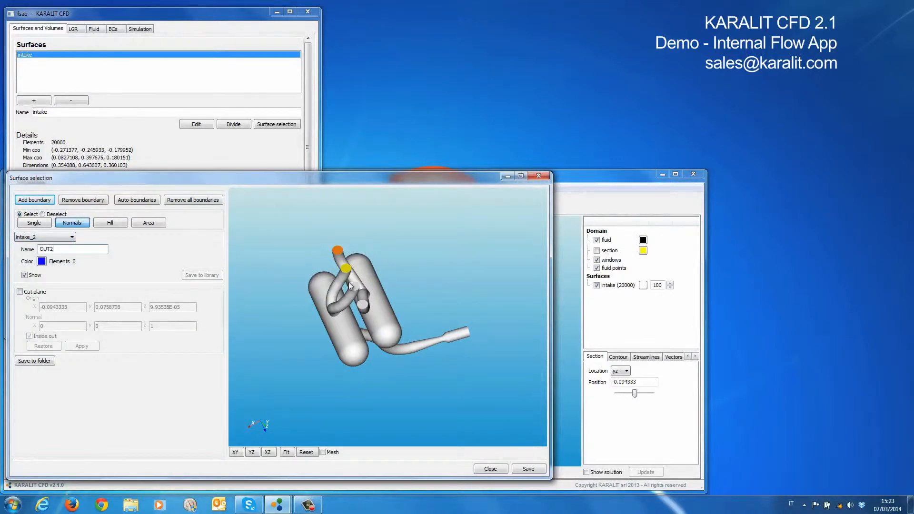
left_click(352, 286)
Rename the intake_1 boundary OUT1, assign it the lowest short runner's end face, and save the surface selection
left_click(52, 237)
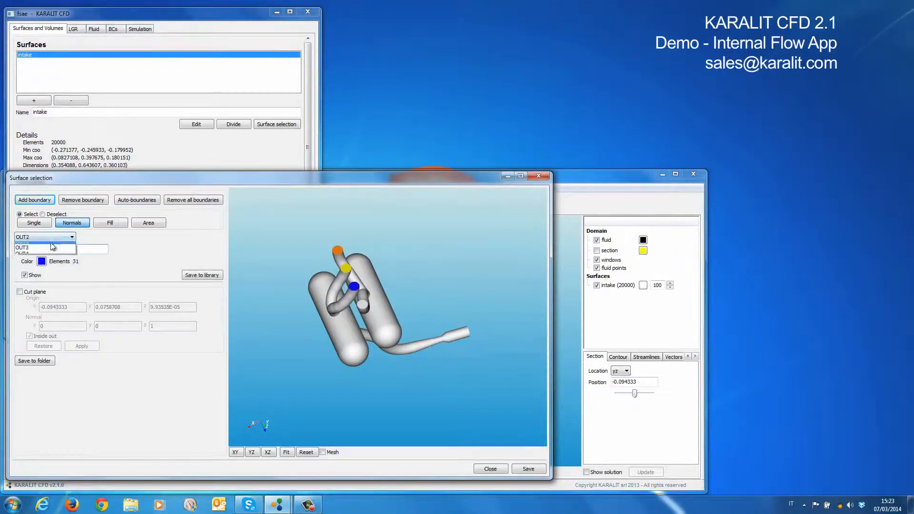
left_click(33, 252)
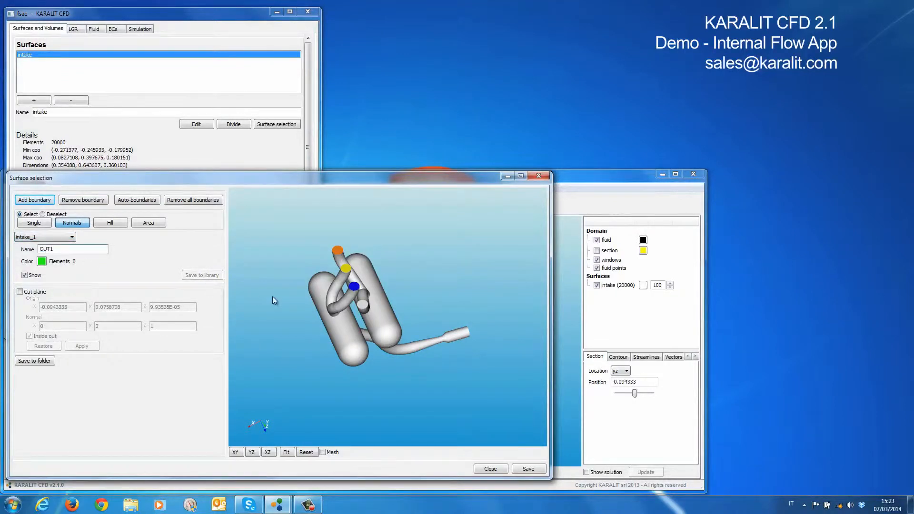
left_click(362, 305)
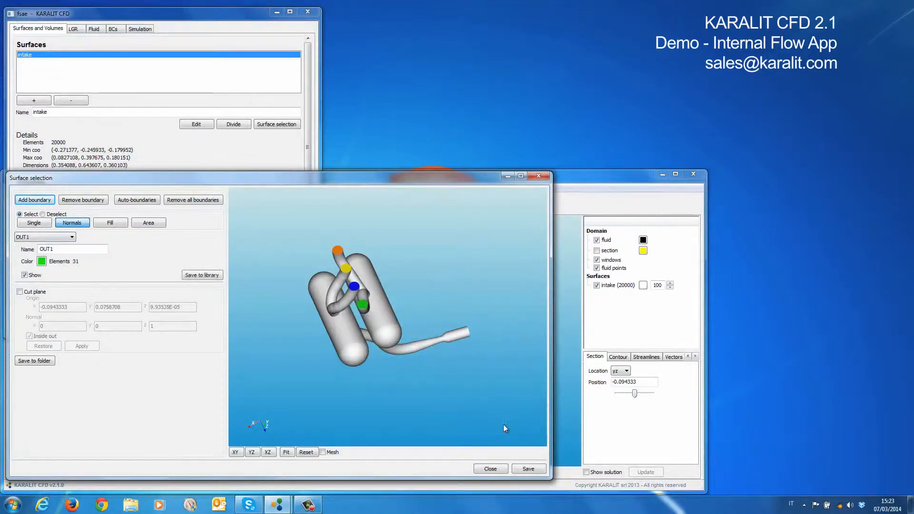
left_click(528, 470)
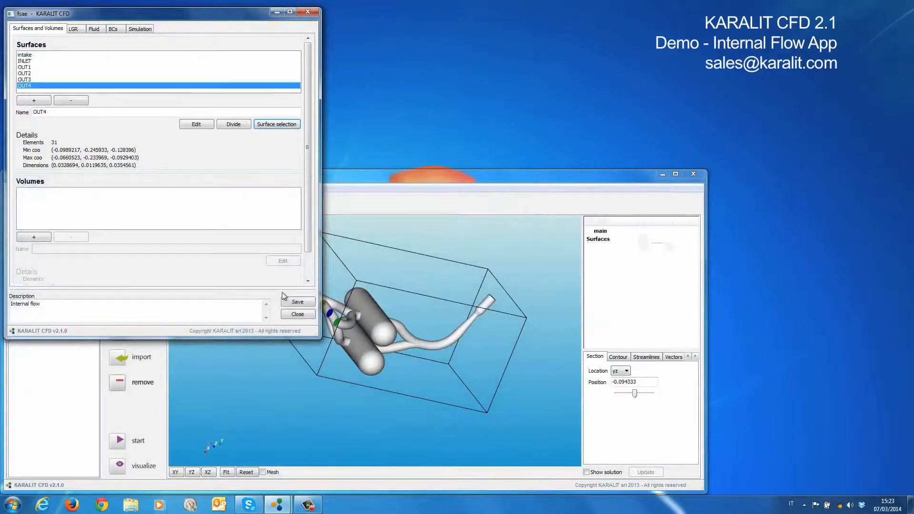
left_click_drag(333, 330, 367, 351)
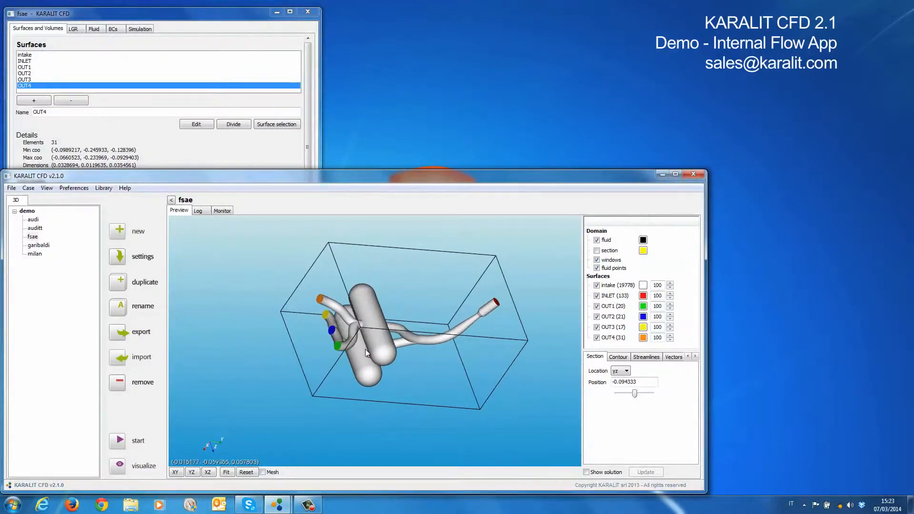
Set the LGR grid spacing to 0.01 in X, Y and Z
left_click(75, 27)
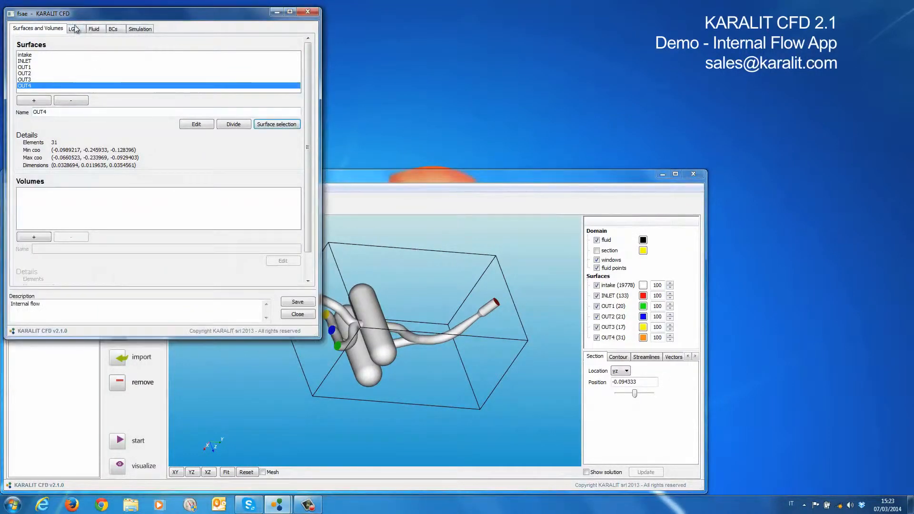
left_click(75, 30)
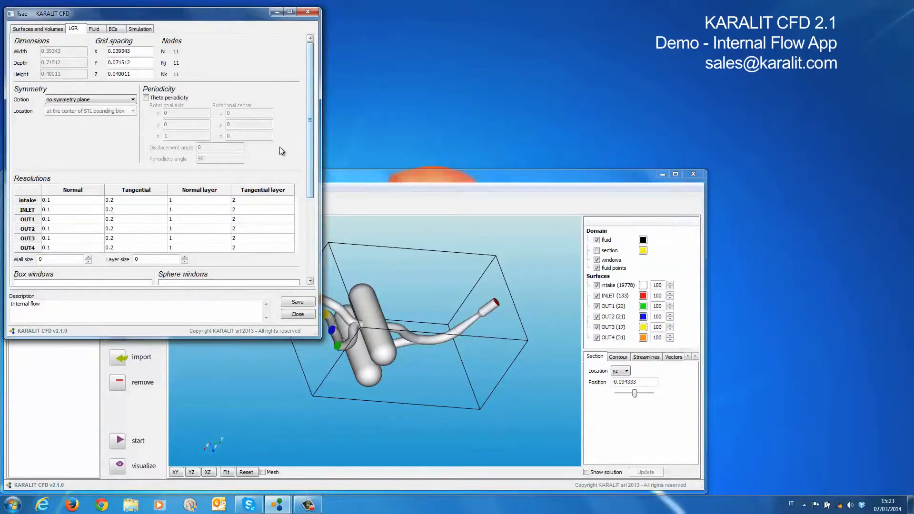
double_click(139, 53)
type("0.01")
key("Tab")
type("0.01")
key("Tab")
type(".01")
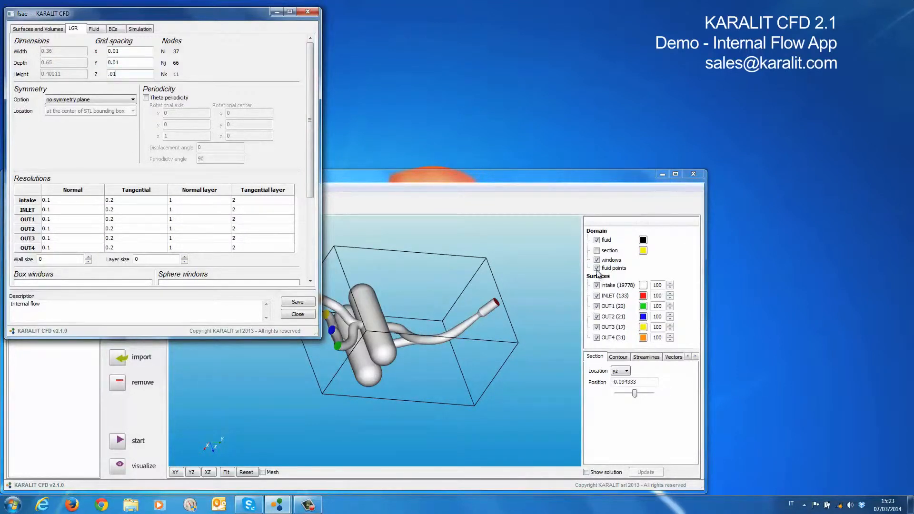
Display the grid section in the preview, examine it across the intake model, and hide it again
left_click(598, 252)
left_click_drag(505, 314, 391, 388)
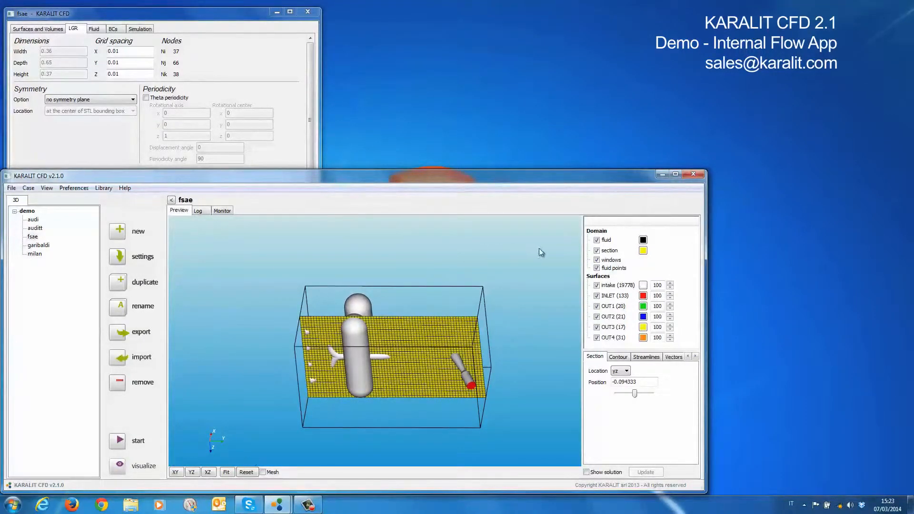
left_click(597, 251)
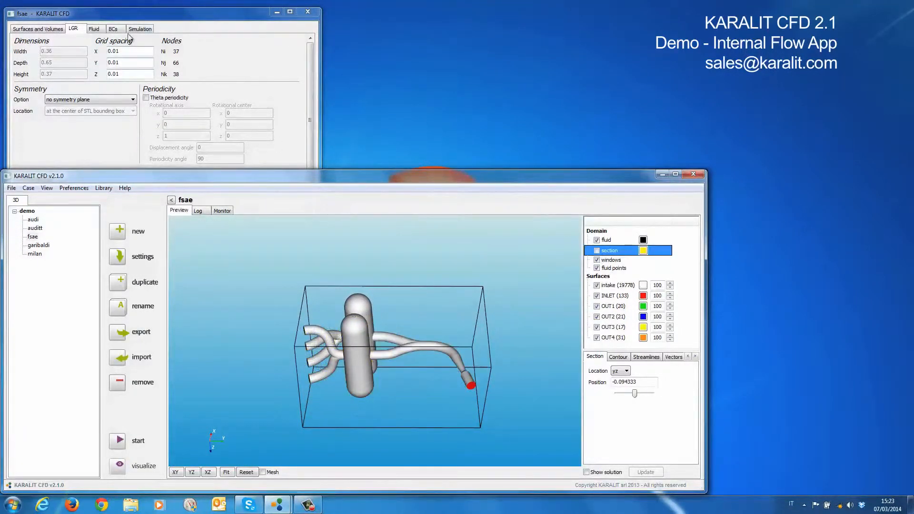
Set the intake surface's normal resolution to .002 and its tangential resolution to .01
left_click(130, 16)
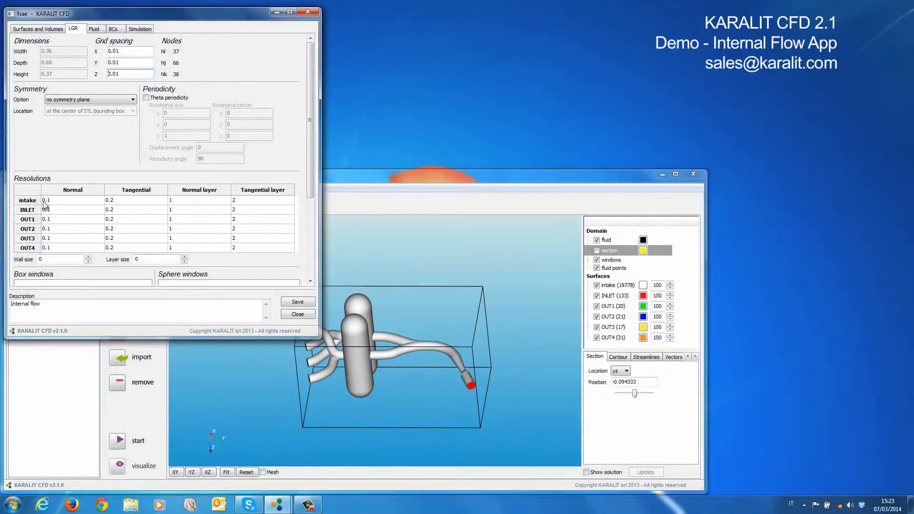
double_click(61, 202)
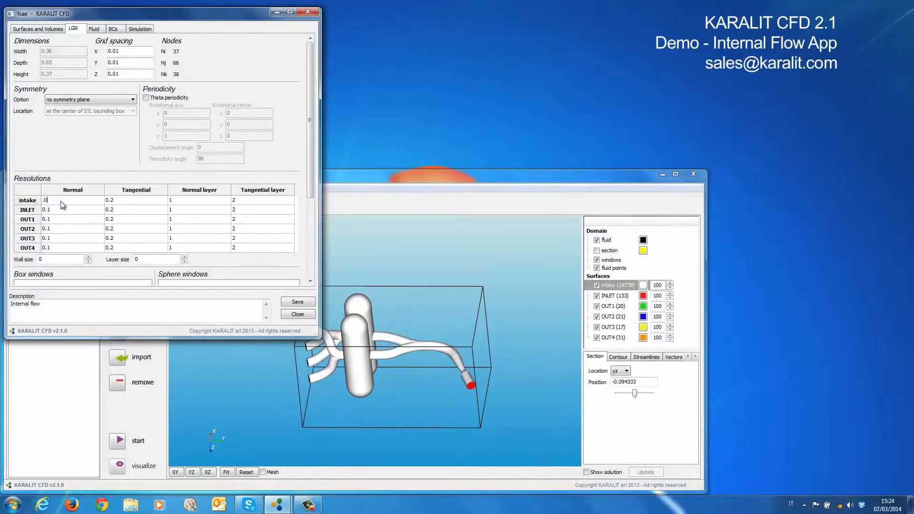
key("Tab")
type(".")
double_click(62, 202)
type(".002")
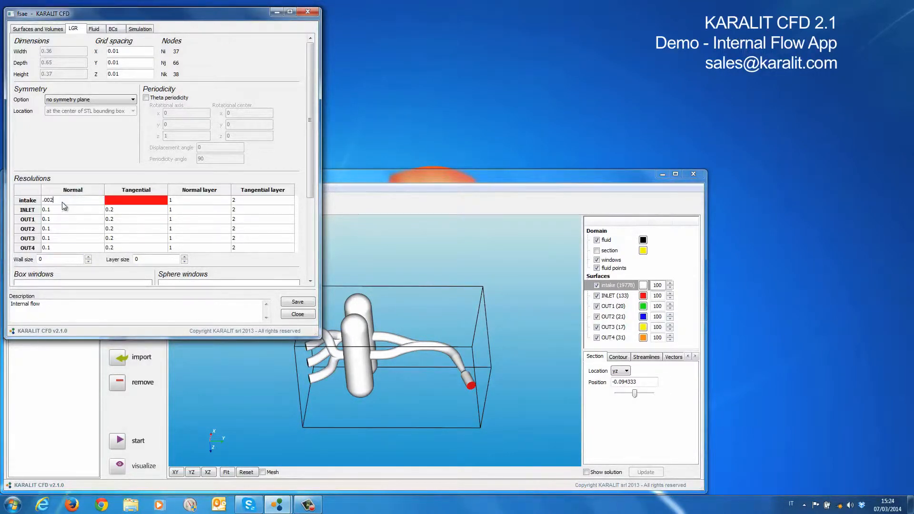
key("Tab")
left_click(75, 212)
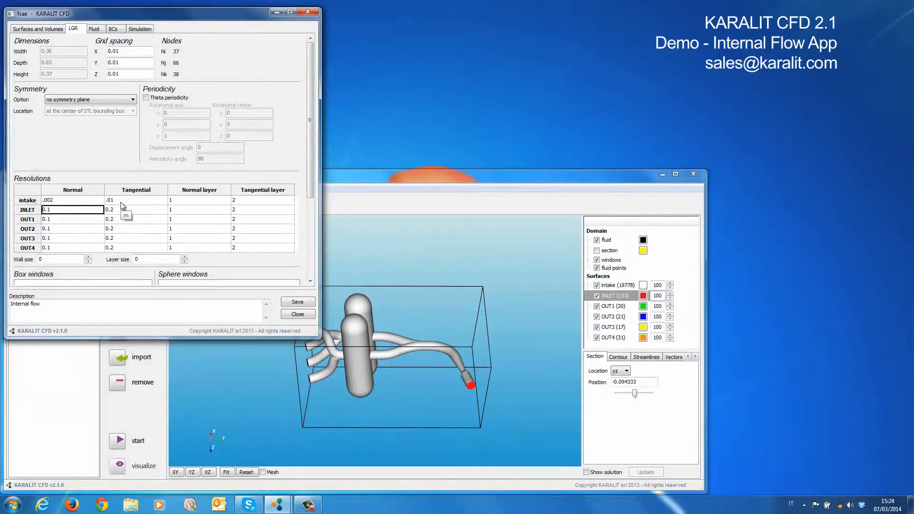
Set the intake surface's normal layer and tangential layer values to .01
double_click(184, 202)
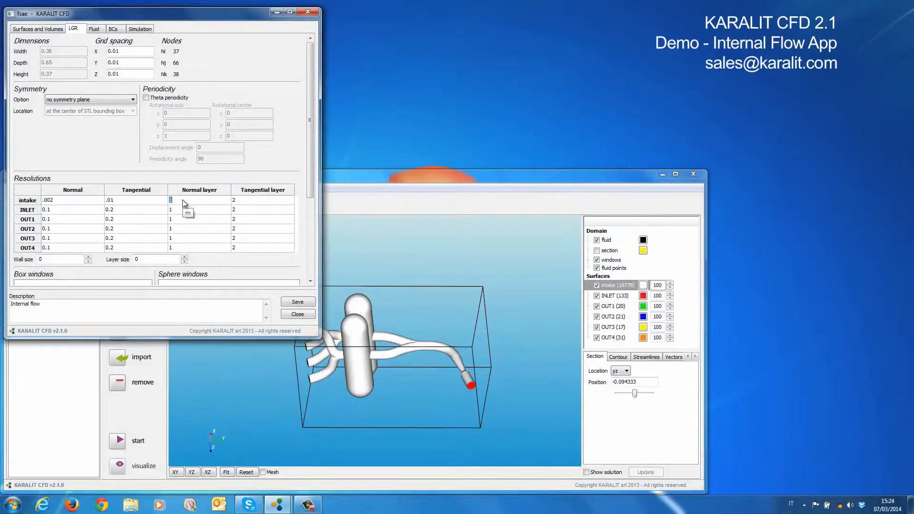
key("Tab")
type(".01")
Set the normal layer value to .01 for INLET, OUT1, OUT2, OUT3 and OUT4
double_click(203, 212)
type(".01")
left_click(198, 220)
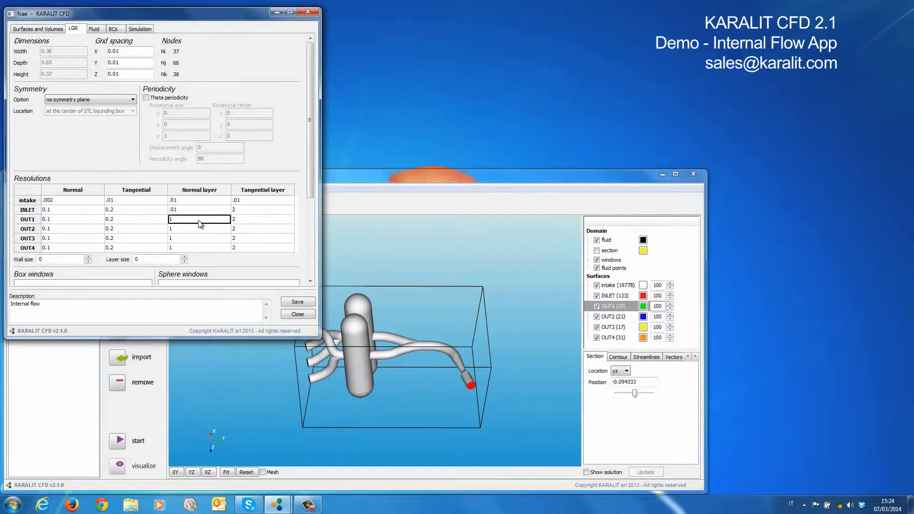
type(".01")
left_click(199, 229)
type(".01")
left_click(198, 239)
type(".01")
left_click(198, 249)
type(".01")
Set the tangential layer value to .01 for the INLET surface and all four OUT surfaces
left_click(262, 210)
type(".01")
left_click(260, 220)
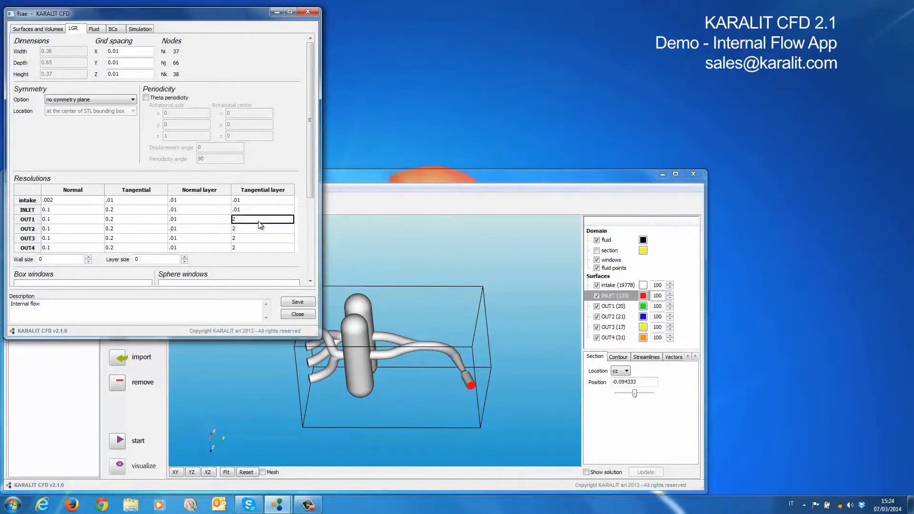
type(".01")
left_click(258, 229)
type(".01")
left_click(252, 238)
type(".01")
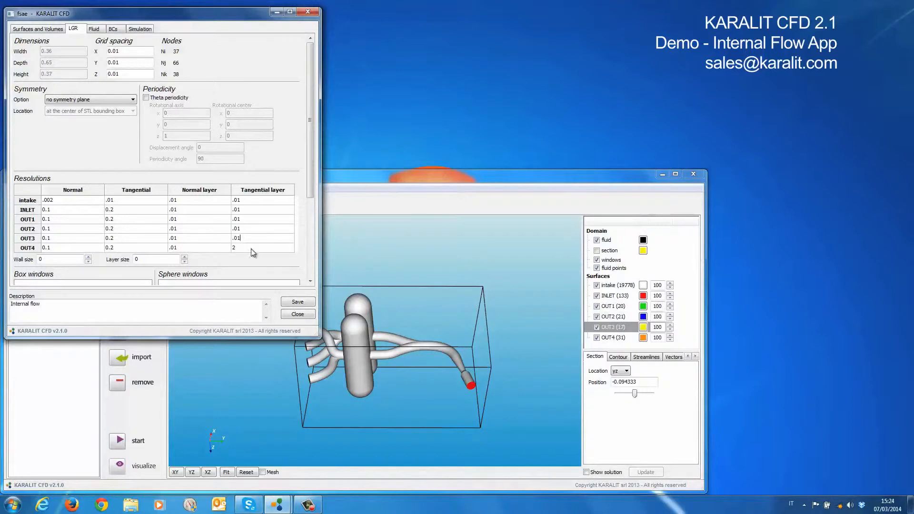
left_click(252, 248)
key("ctrl+v")
Copy the intake surface's normal resolution of .002 to INLET, OUT1, OUT2, OUT3 and OUT4
left_click(73, 201)
left_click(72, 200)
key("ctrl+c")
double_click(69, 210)
key("ctrl+v")
left_click(69, 219)
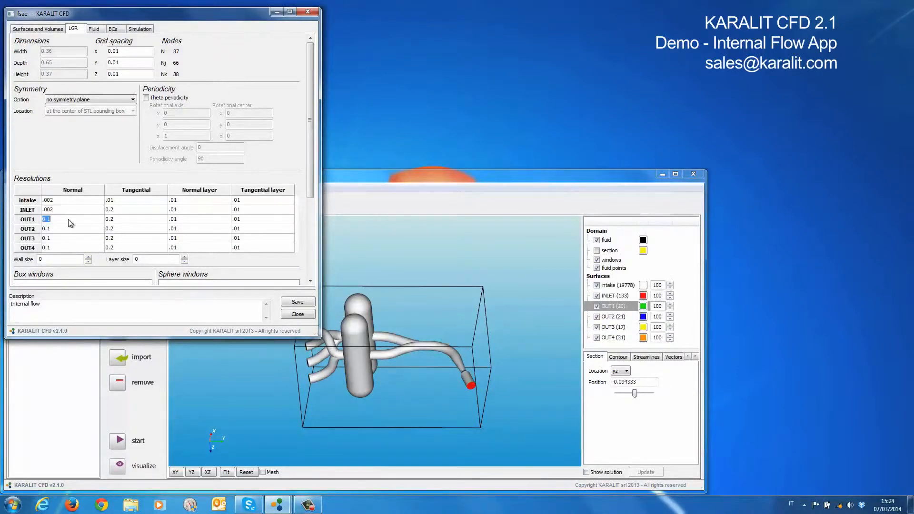
double_click(69, 231)
key("ctrl+v")
double_click(67, 238)
key("ctrl+v")
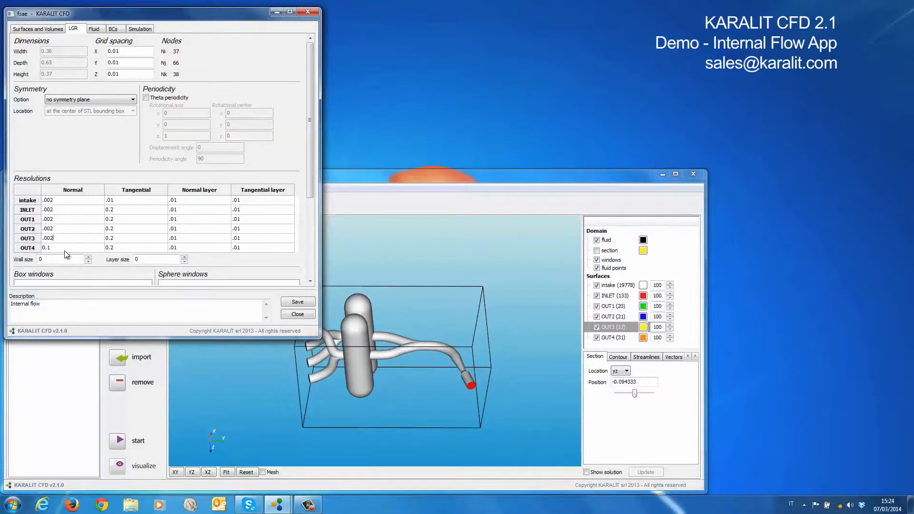
double_click(65, 248)
key("ctrl+v")
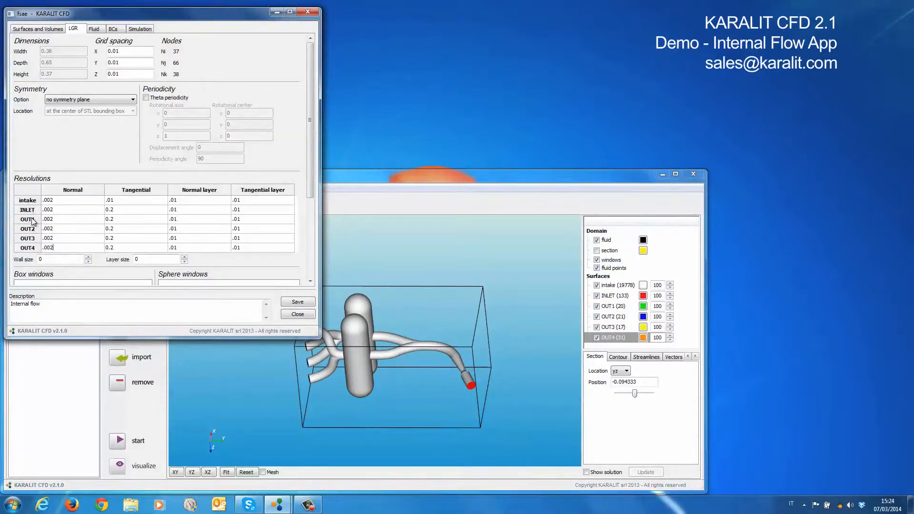
Set the tangential resolution to .01 for INLET, OUT1, OUT2, OUT3 and OUT4
left_click(131, 202)
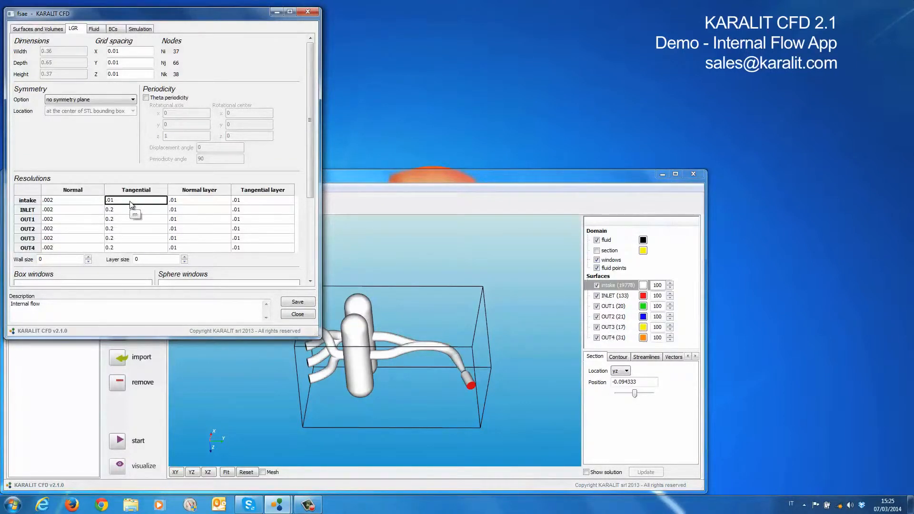
double_click(127, 210)
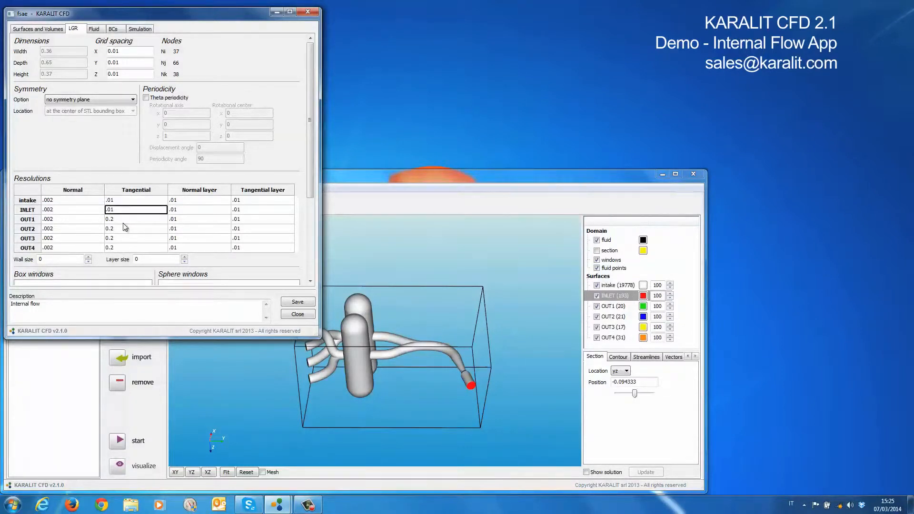
double_click(125, 220)
key("ctrl+v")
double_click(124, 230)
key("ctrl+v")
double_click(124, 239)
key("ctrl+v")
double_click(119, 248)
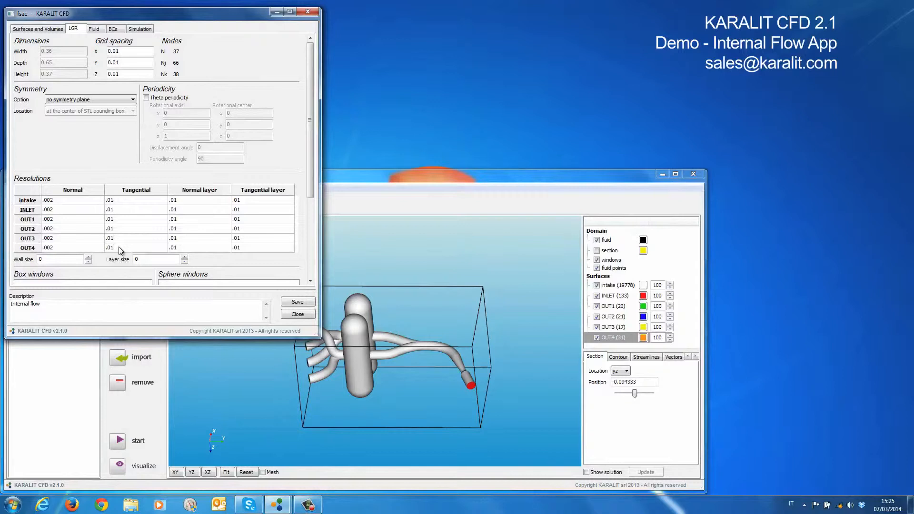
Make the intake surface transparent in the preview by setting its opacity to 20
left_click_drag(311, 154, 320, 243)
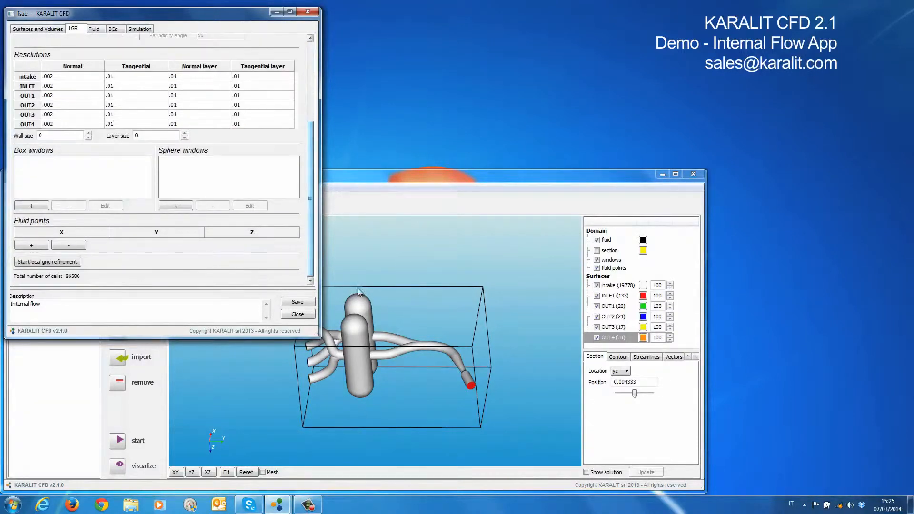
double_click(658, 286)
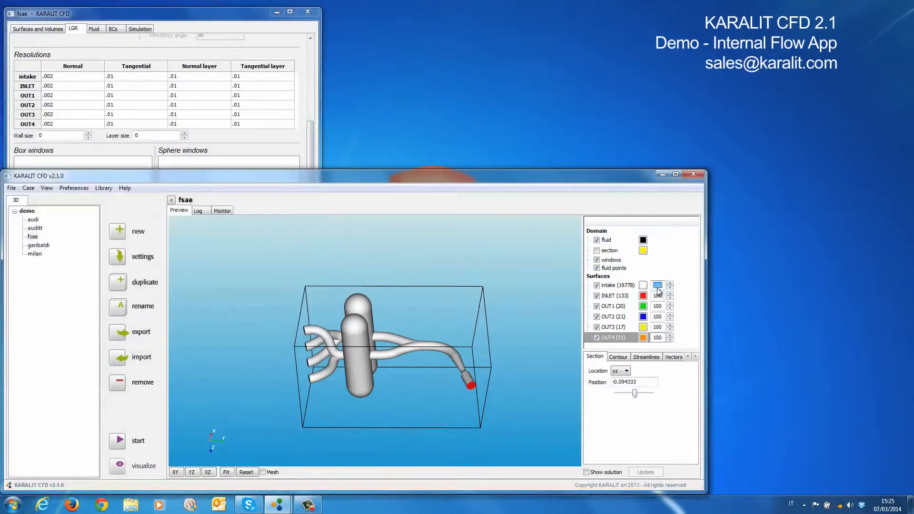
key("Tab")
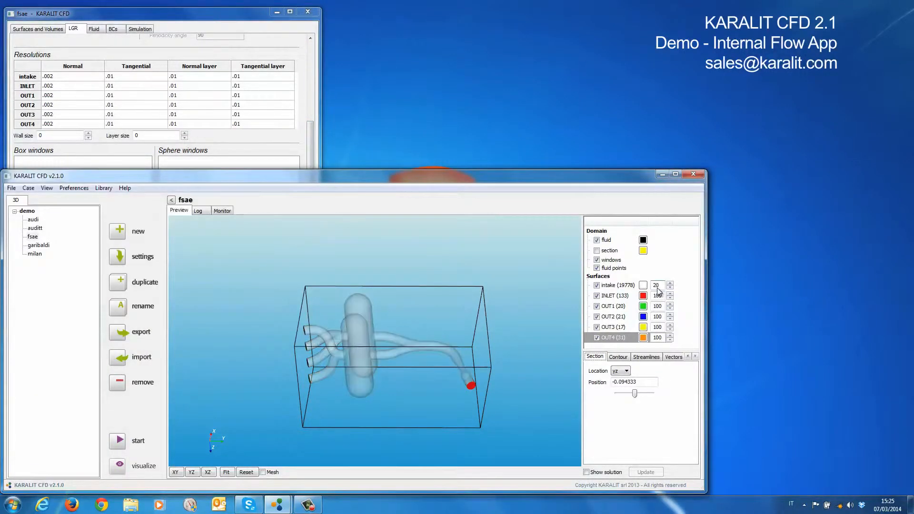
Add a fluid point and place it inside the intake's large chamber at about X -0.061, Y -0.055, Z 0.105
left_click(117, 14)
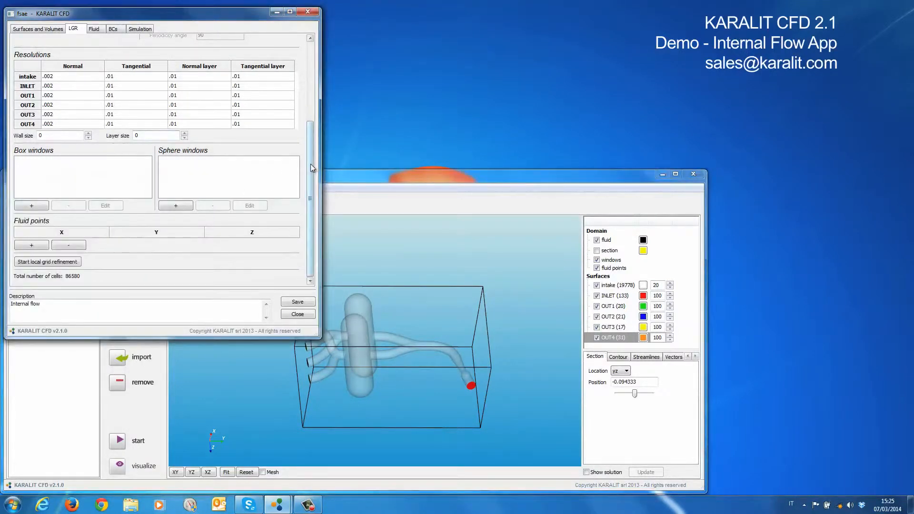
left_click(30, 246)
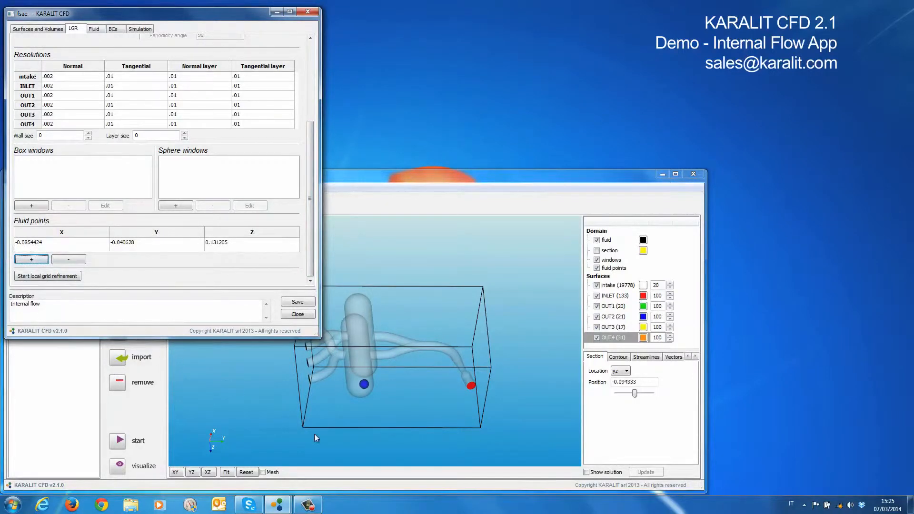
left_click_drag(333, 406, 392, 378)
scroll(368, 361, "up", 10)
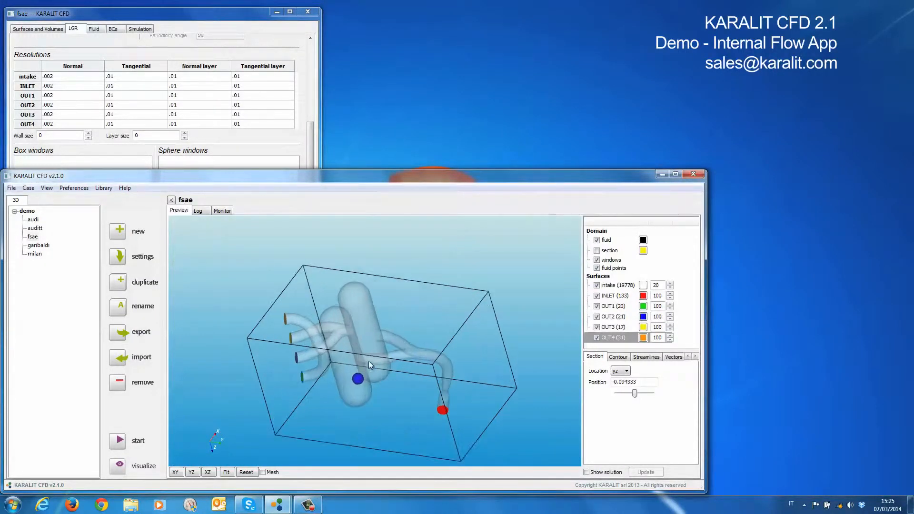
left_click_drag(373, 398, 400, 351)
scroll(411, 361, "down", 5)
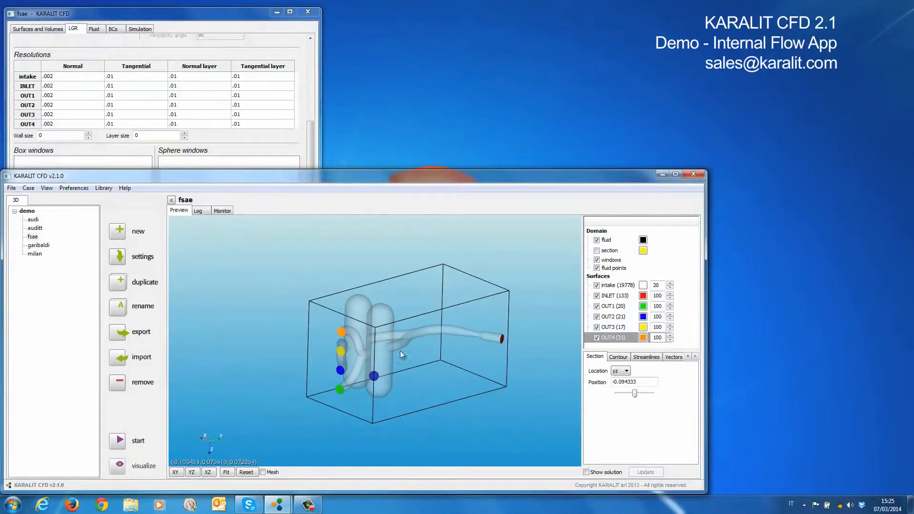
Run the local grid refinement and move its log window clear of the model preview
left_click(145, 24)
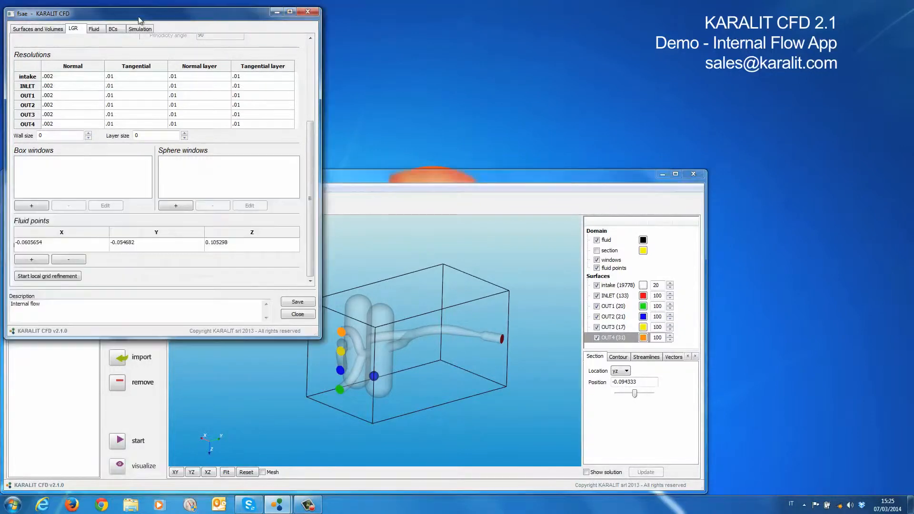
left_click(48, 276)
left_click_drag(467, 206, 112, 278)
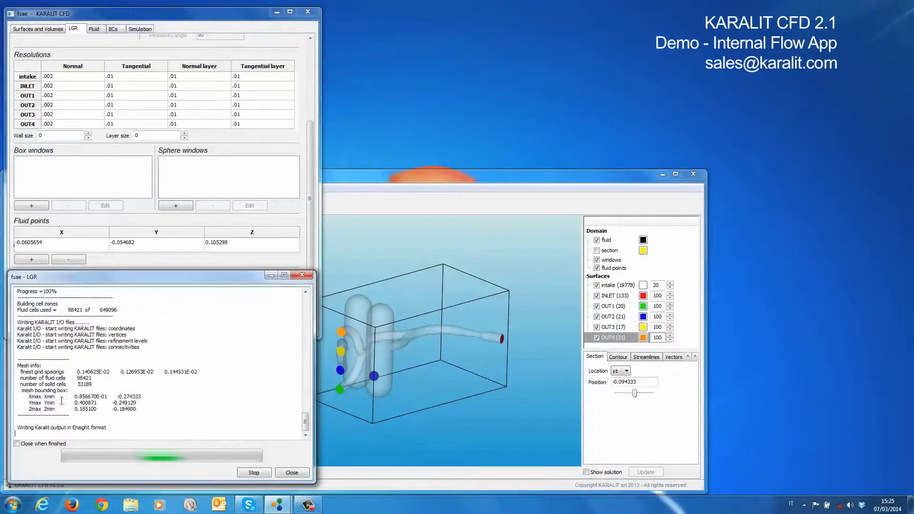
Display the refined grid's yz section and examine the cells at different positions through the chamber and pipes
left_click(597, 252)
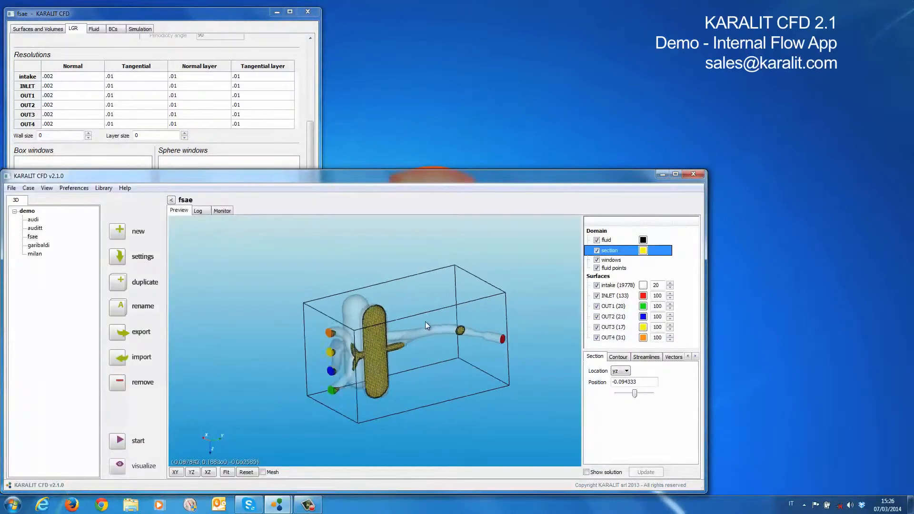
left_click_drag(635, 394, 634, 394)
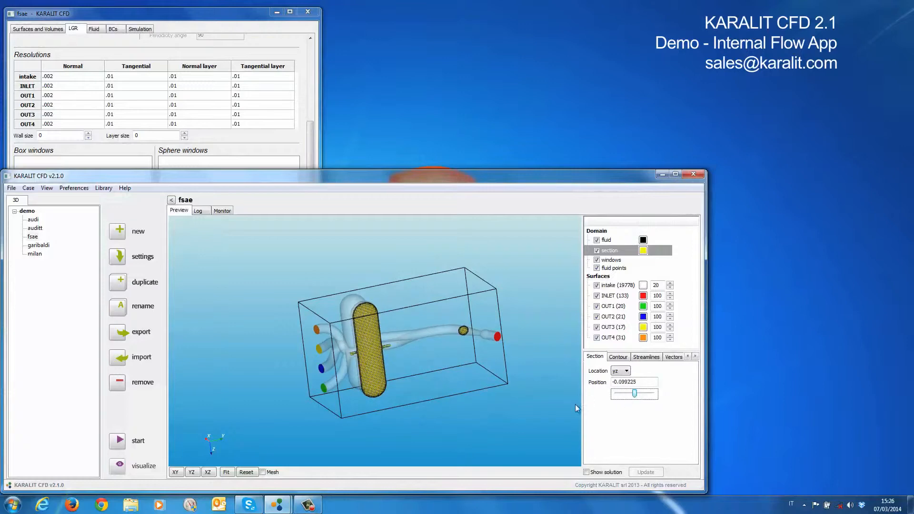
scroll(368, 325, "up", 5)
scroll(367, 324, "up", 2)
left_click(635, 394)
key("Right")
key("Right")
key("Right")
key("Right")
key("Right")
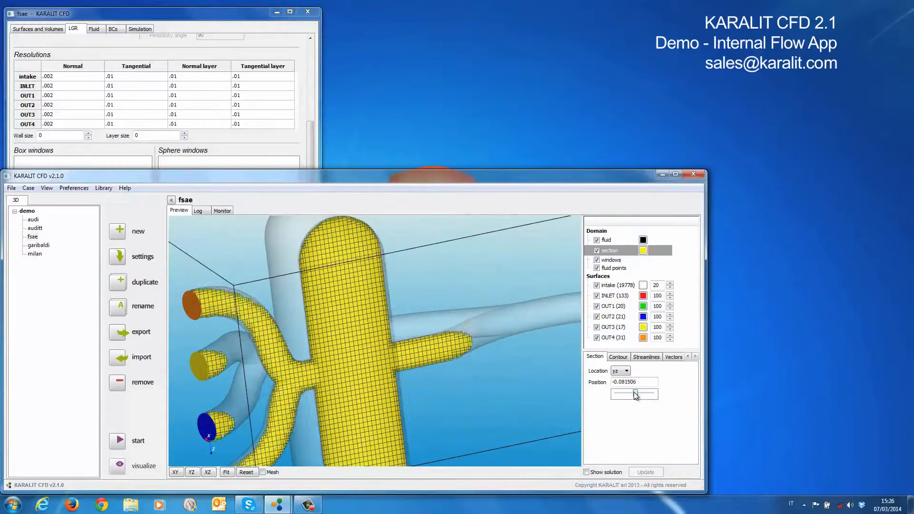
key("Right")
key("Right")
key("Right")
key("Right")
key("Right")
key("Right")
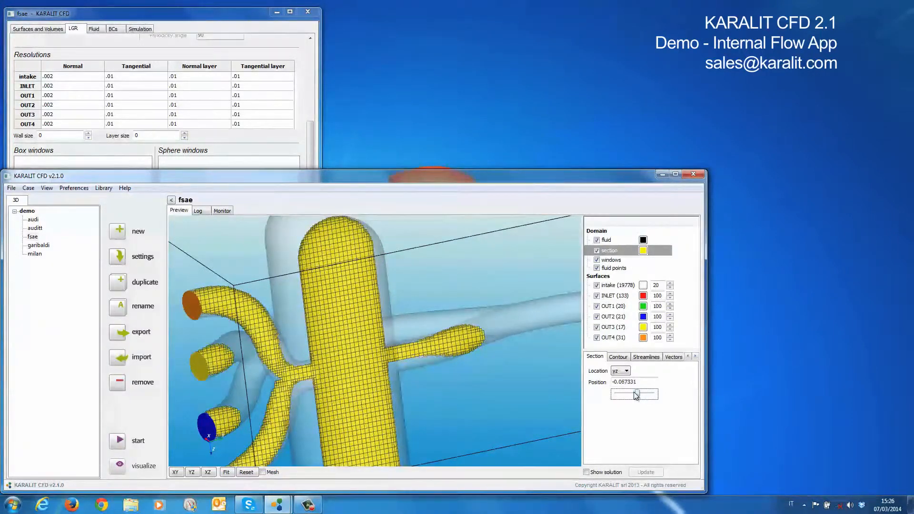
key("Left")
key("Left")
key("Left")
key("Left")
key("Left")
key("Left")
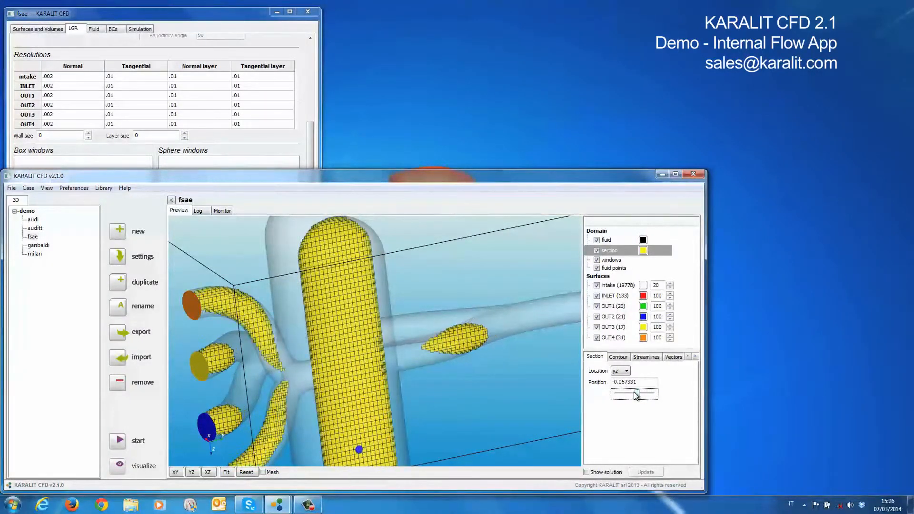
key("Right")
key("Right")
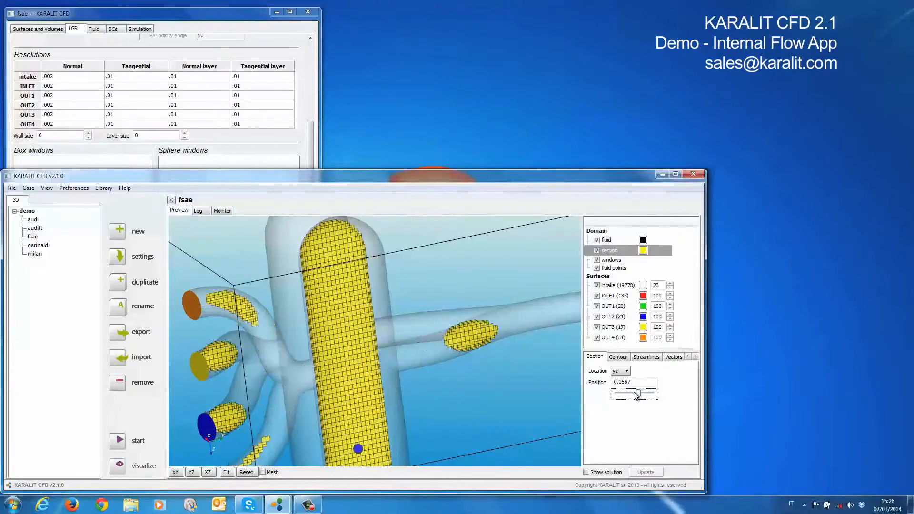
Close the grid refinement log and set the fluid type to Viscous turbulent
left_click(139, 20)
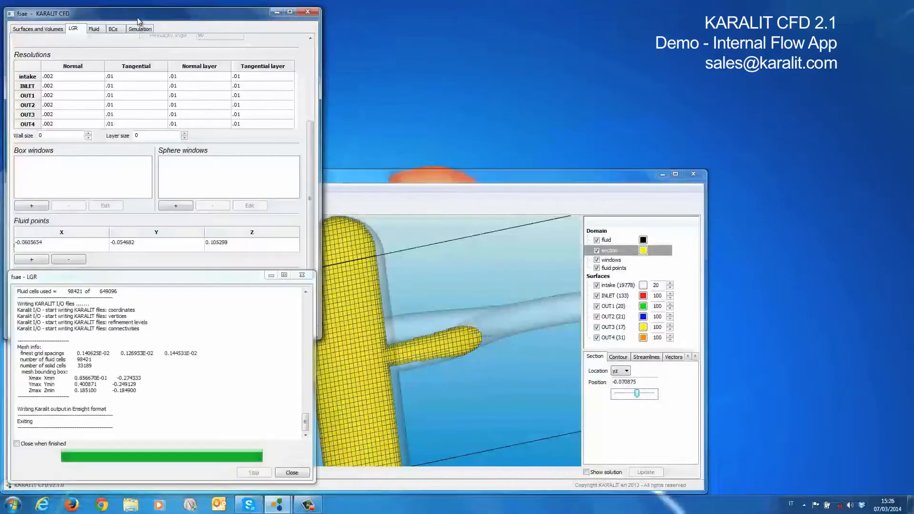
left_click(298, 473)
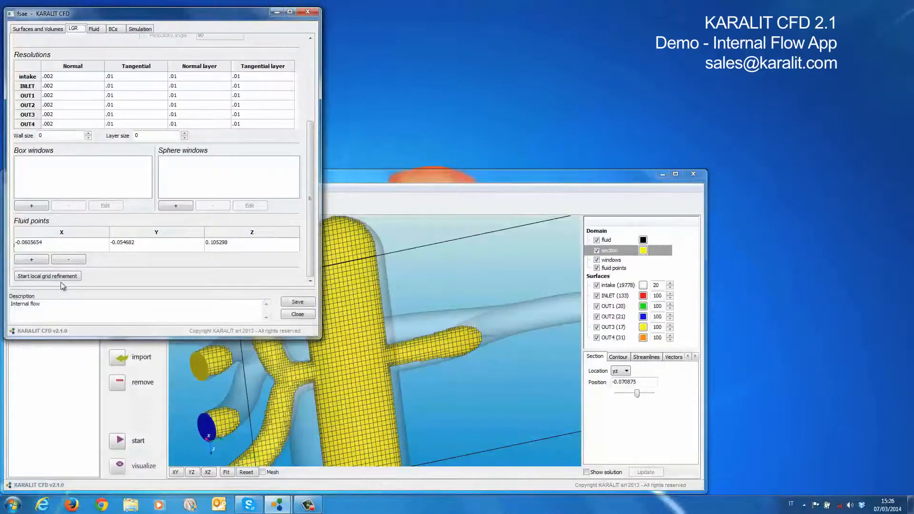
left_click(93, 29)
left_click(81, 53)
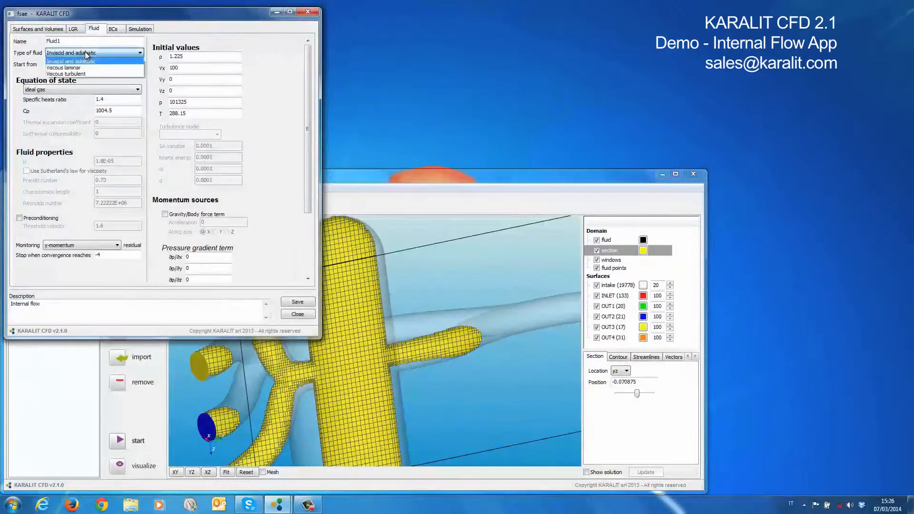
left_click(74, 74)
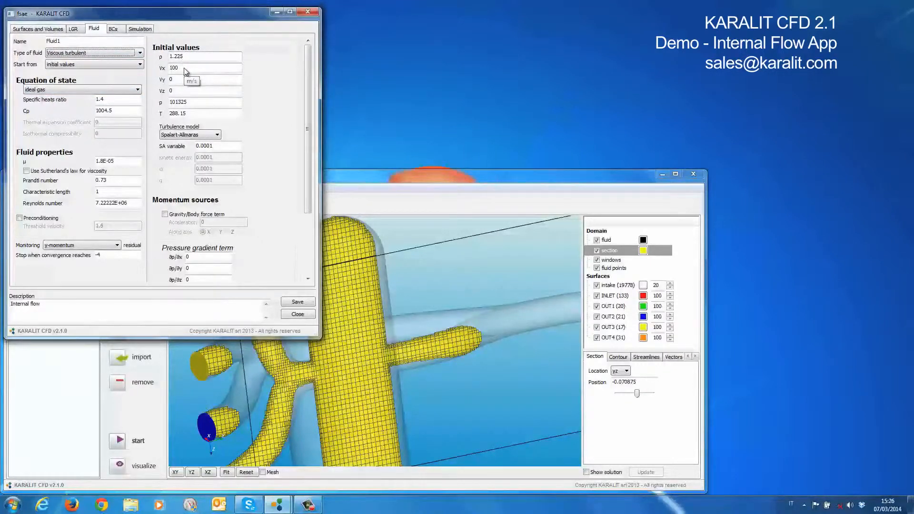
Set the fluid's initial velocity to 10 m/s for Vx and -10 m/s for Vy
left_click(186, 71)
type("10")
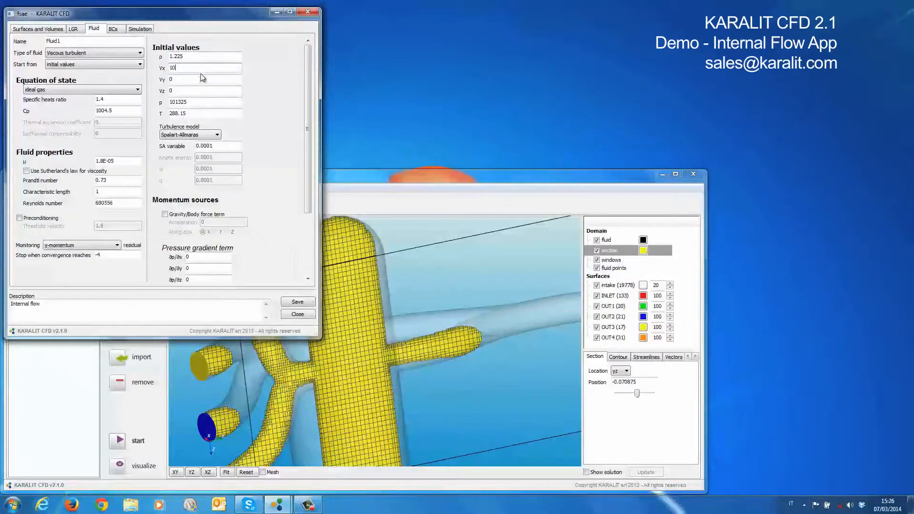
key("Tab")
type("-10")
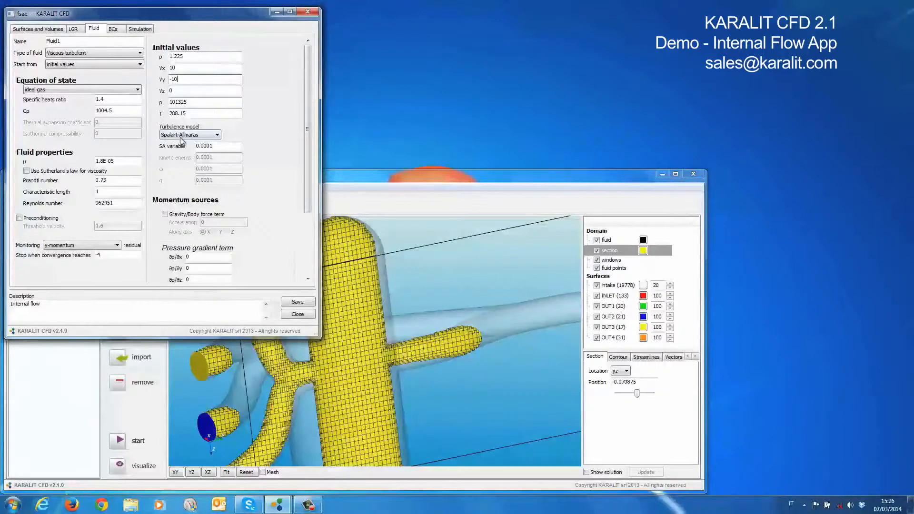
Set the initial SA variable to 0.00001 and keep Spalart-Allmaras as the turbulence model
left_click(210, 147)
left_click(177, 135)
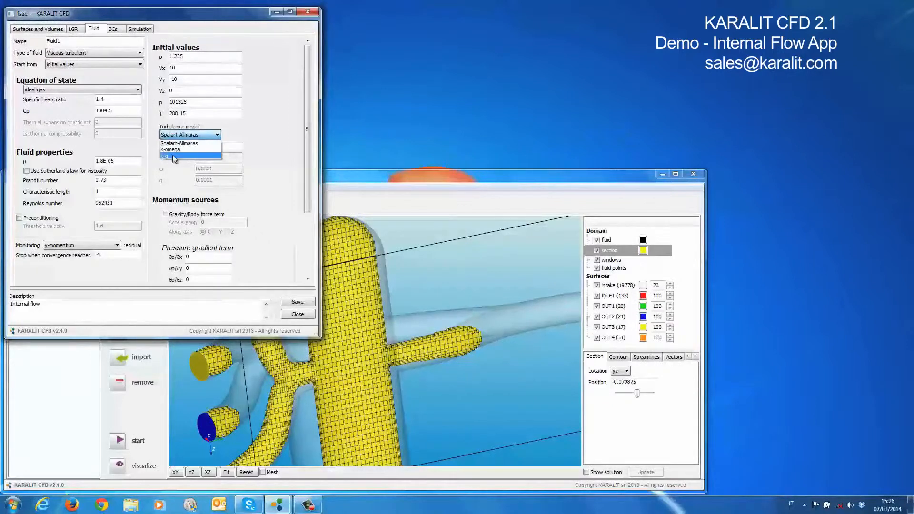
left_click(123, 152)
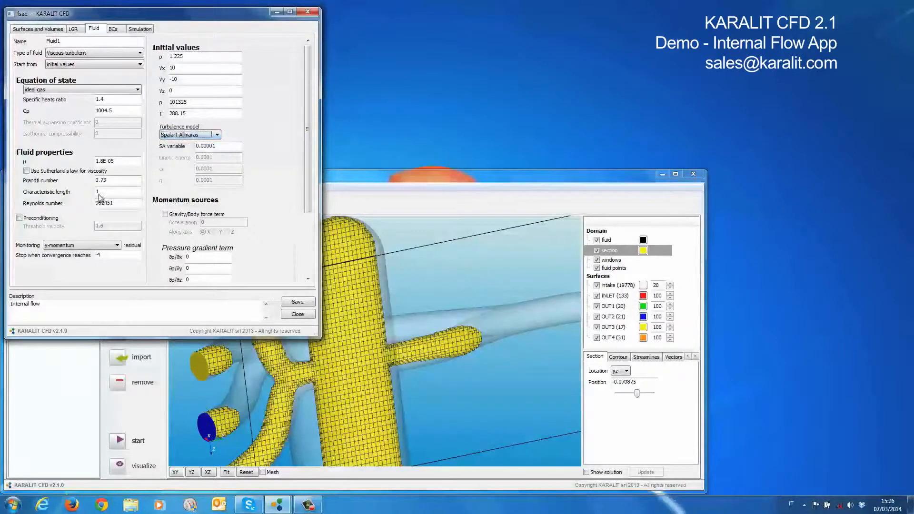
Set the monitored residual to x-momentum and review the remaining momentum source settings
left_click(62, 246)
left_click(81, 260)
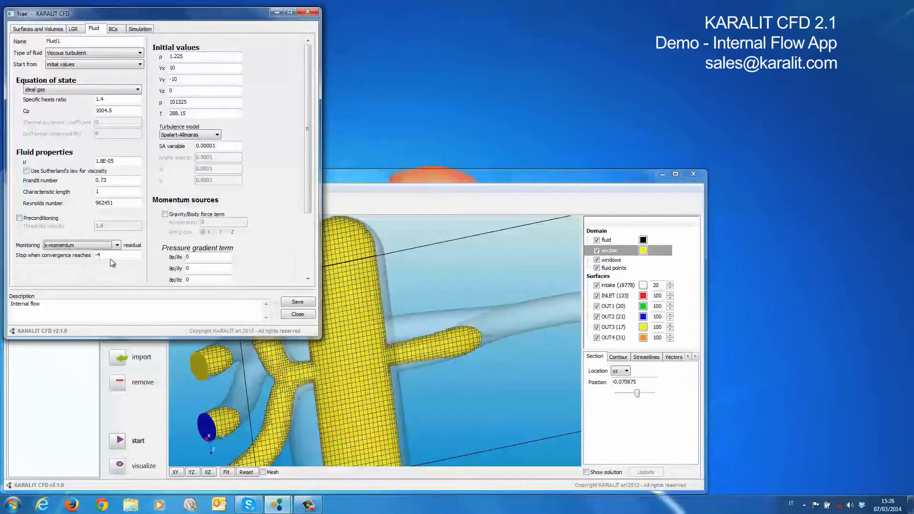
left_click_drag(310, 123, 308, 229)
mouse_move(307, 192)
left_mouse_down()
mouse_move(308, 118)
mouse_move(309, 187)
left_mouse_up()
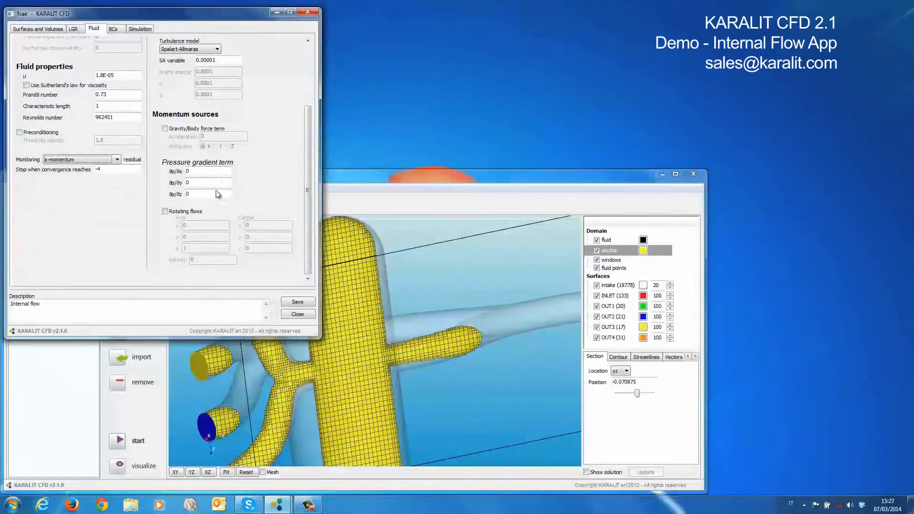
left_click_drag(306, 203, 310, 101)
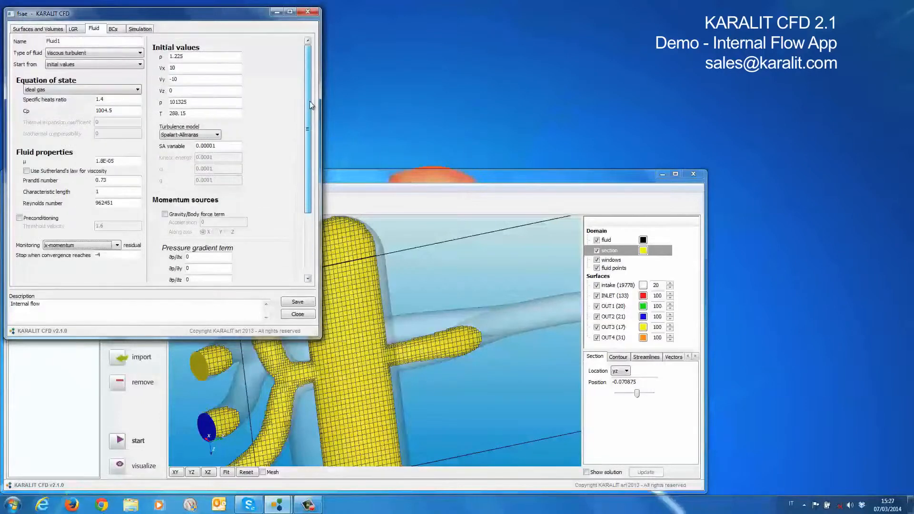
Give the INLET surface a mass flow rate and temperature condition with mass flow rate 0.07, monitoring pressure and mass flow rate
left_click(113, 28)
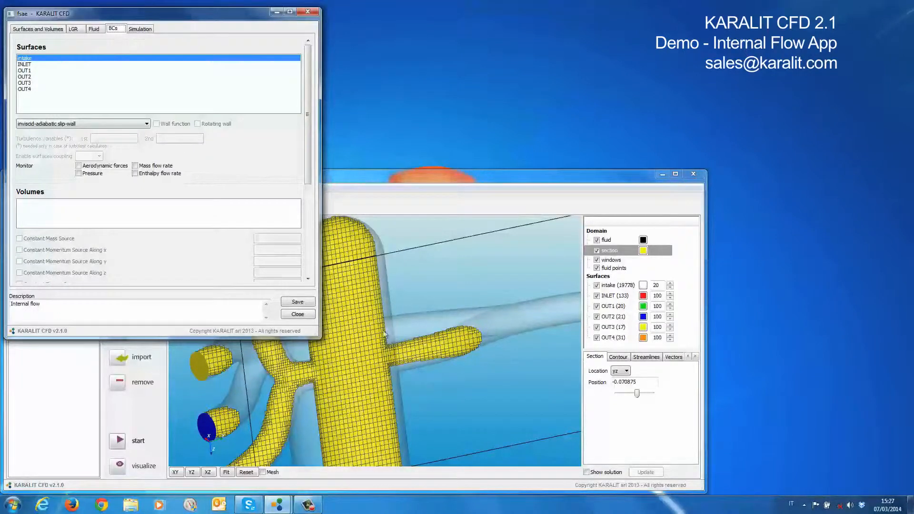
left_click(81, 124)
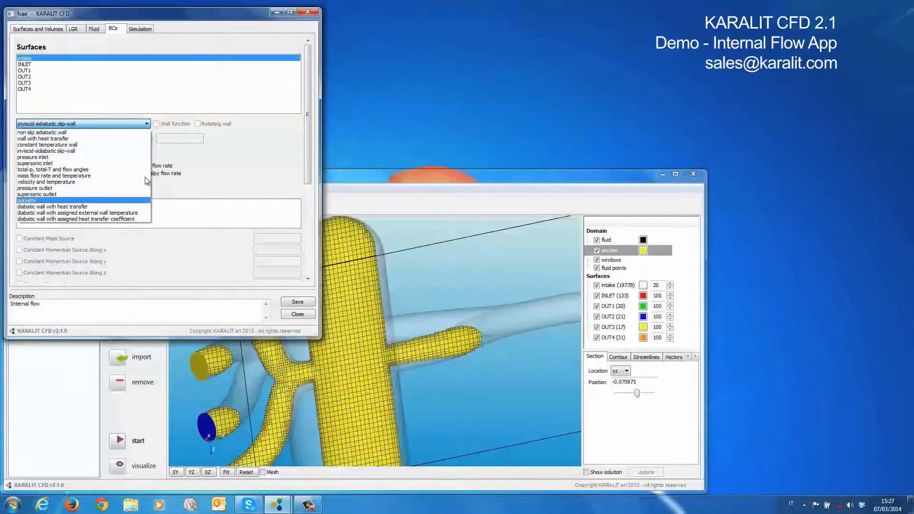
left_click(185, 161)
left_click(46, 64)
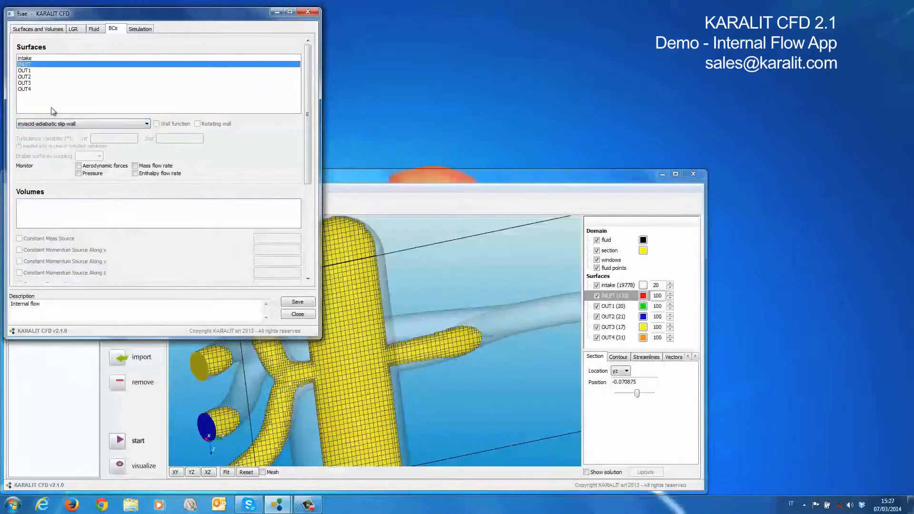
left_click(55, 124)
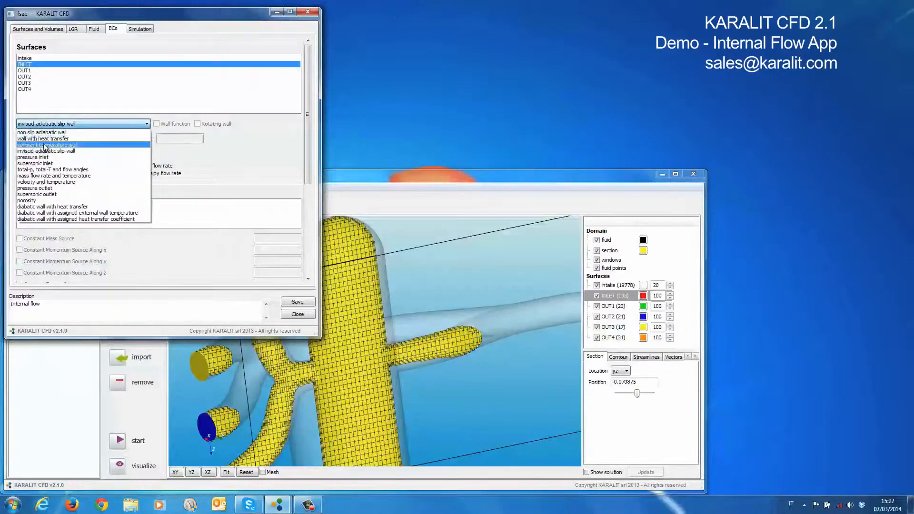
left_click(46, 176)
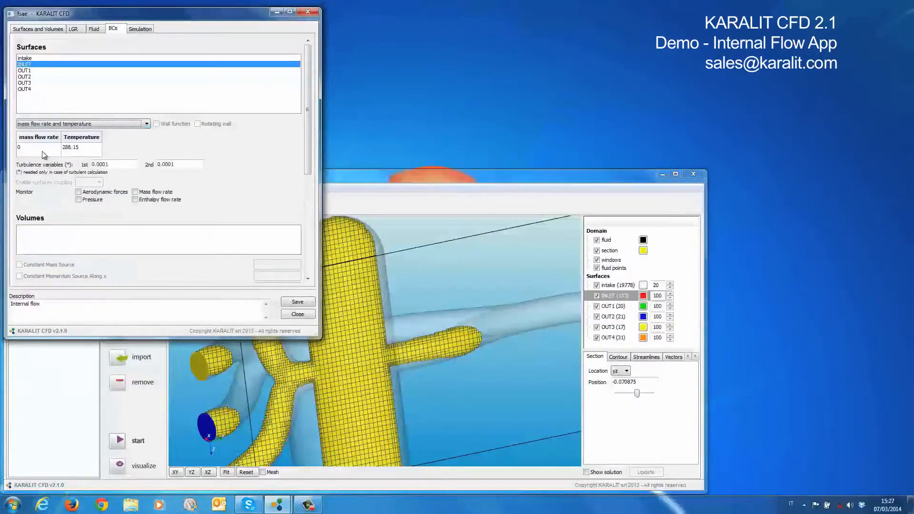
double_click(44, 154)
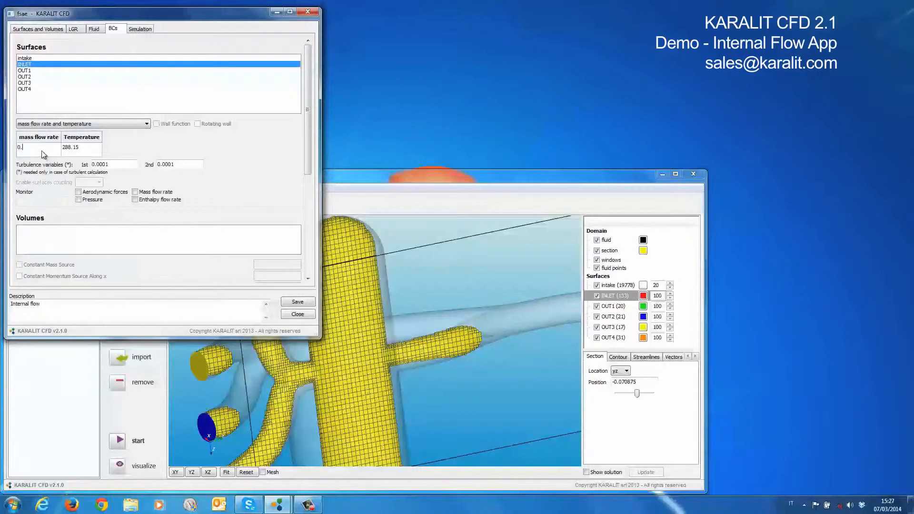
type(".07")
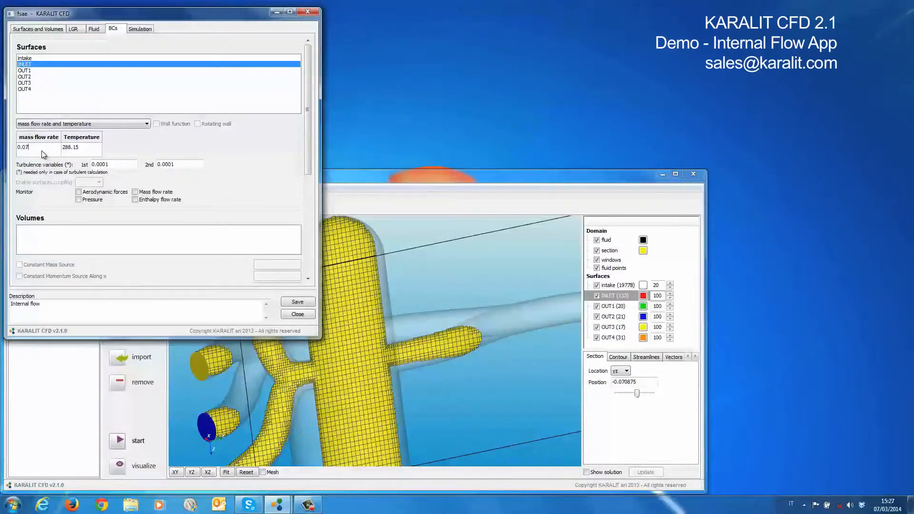
left_click(79, 200)
left_click(136, 193)
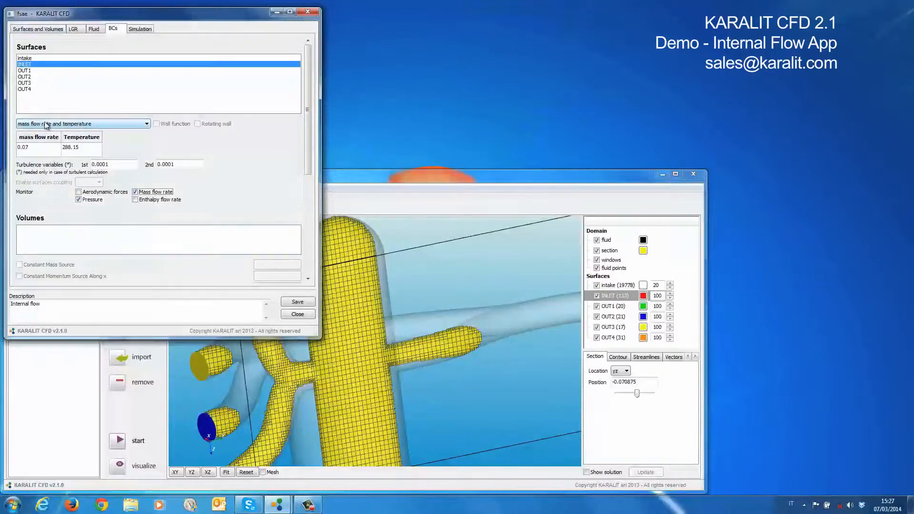
Define the OUT1 surface as a pressure outlet with a pressure of 81325
left_click(26, 71)
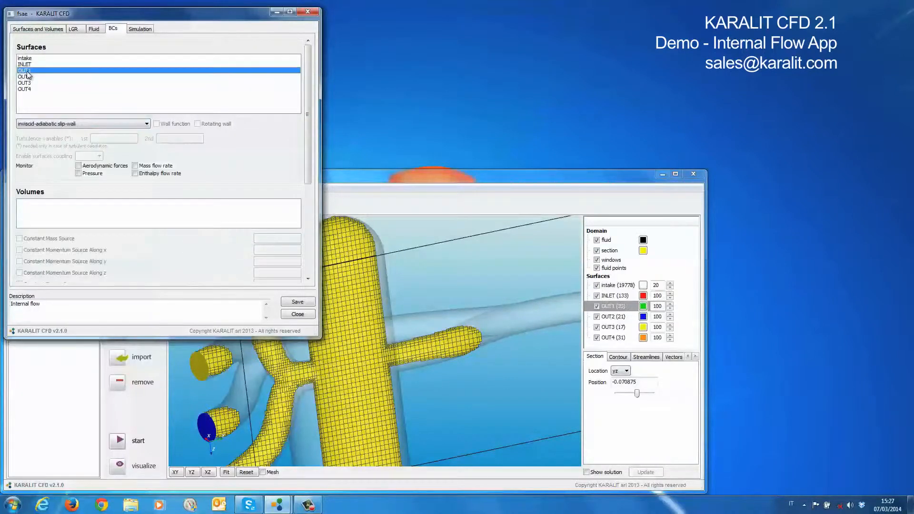
left_click(40, 124)
left_click(38, 188)
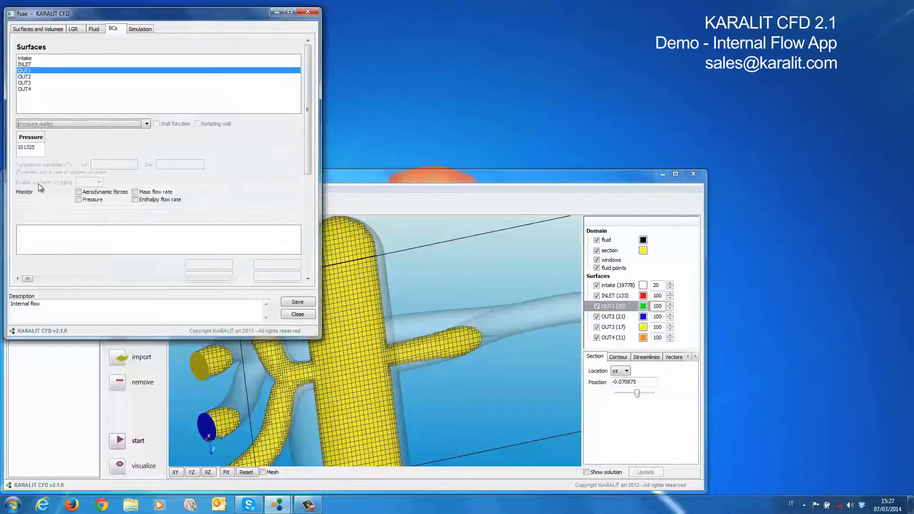
left_click(39, 153)
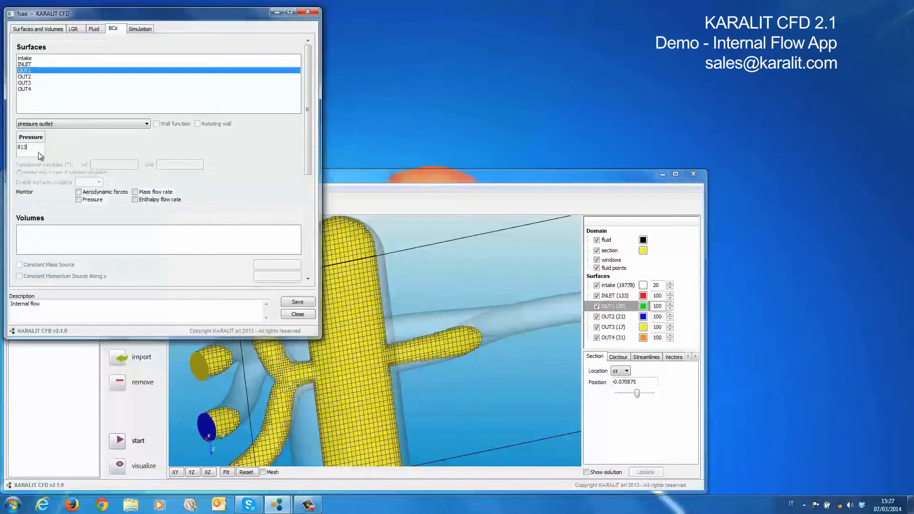
double_click(29, 150)
key("ctrl+c")
Define the OUT2 surface as a pressure outlet with a pressure of 81325
left_click(26, 77)
left_click(38, 125)
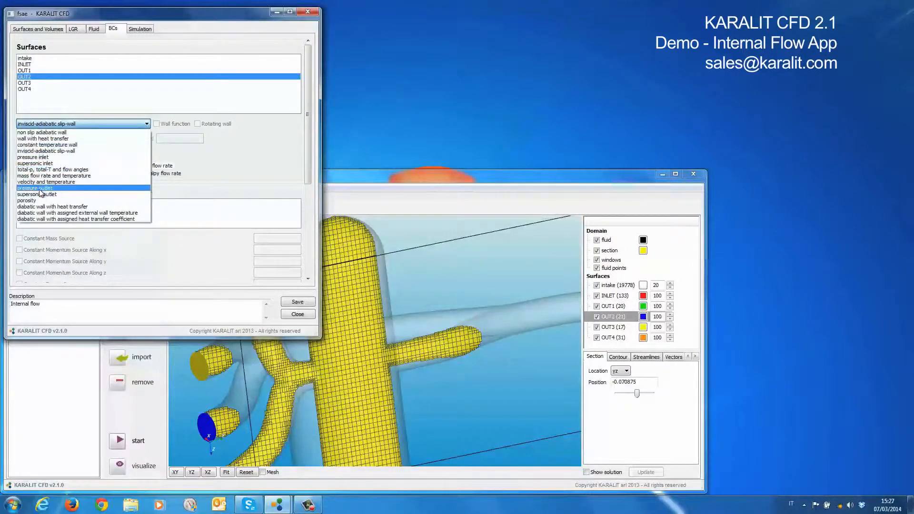
left_click(33, 188)
double_click(29, 149)
type("81325")
Define the OUT3 surface as a pressure outlet at 81325, with pressure and mass flow rate monitored
left_click(32, 84)
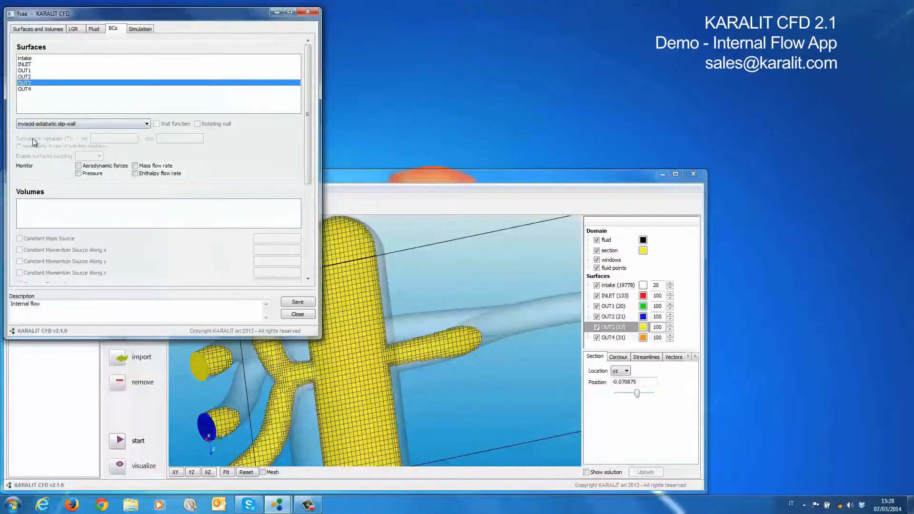
left_click(40, 124)
left_click(38, 189)
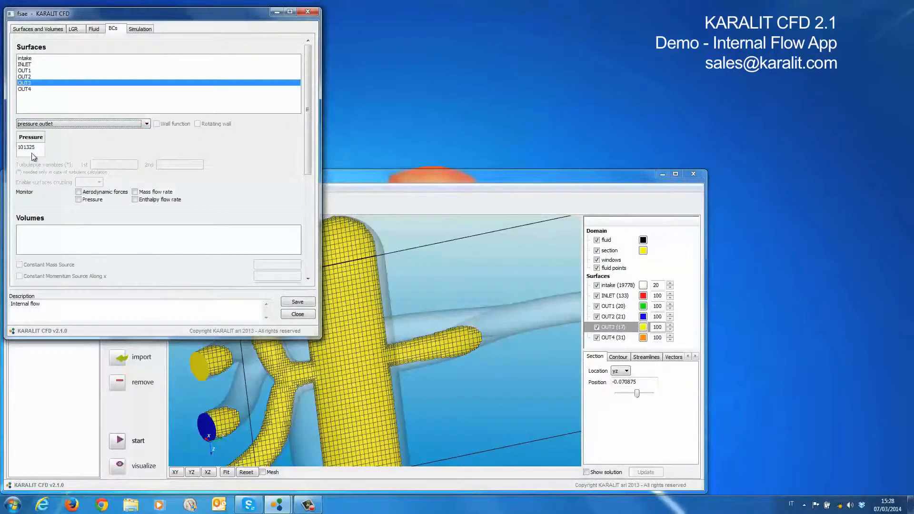
double_click(31, 149)
key("ctrl+v")
left_click(78, 199)
left_click(135, 192)
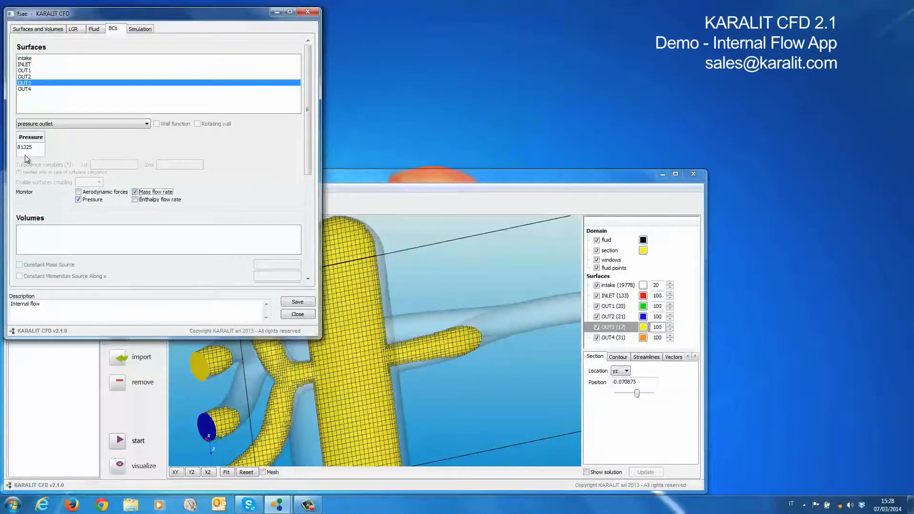
Define the OUT4 surface as a pressure outlet at 81325, with pressure and mass flow rate monitored
left_click(25, 89)
left_click(29, 124)
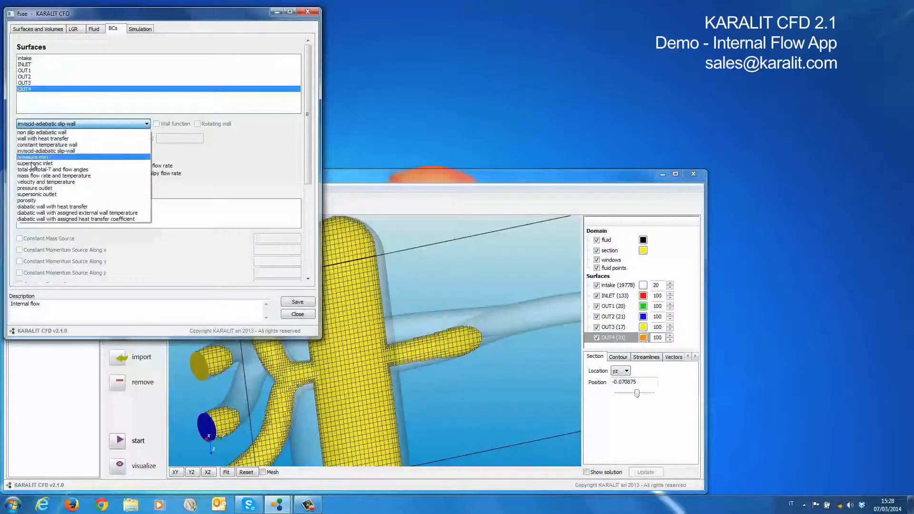
left_click(35, 188)
double_click(31, 151)
type("81325")
left_click(78, 199)
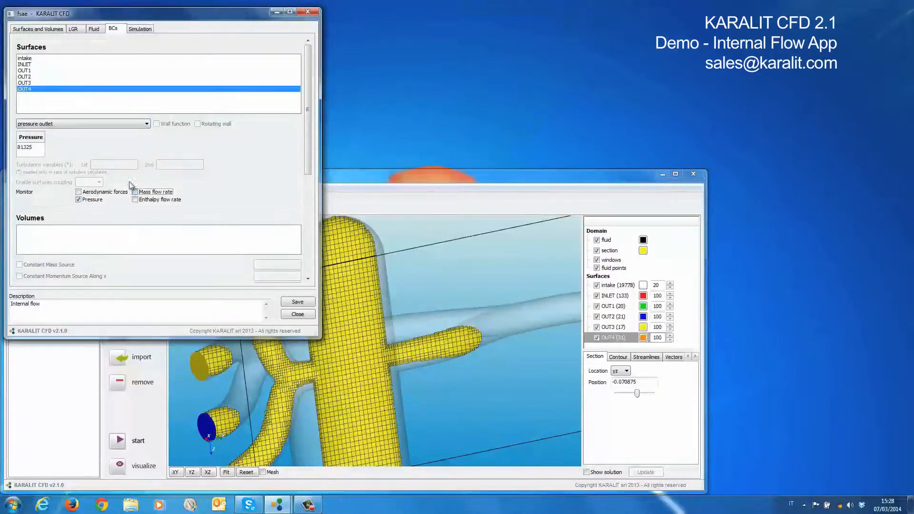
Enable pressure and mass flow rate monitoring on the OUT2 and OUT1 surfaces
left_click(27, 76)
left_click(78, 200)
left_click(135, 192)
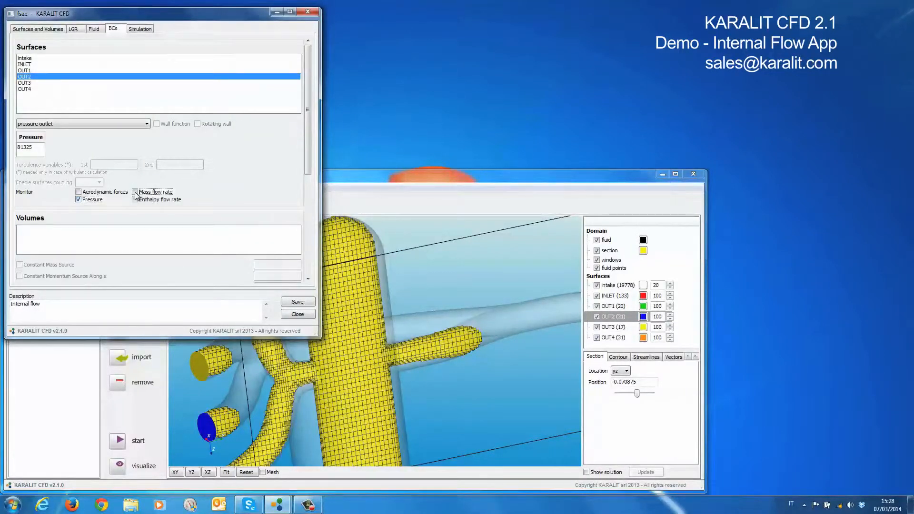
left_click(28, 71)
left_click(79, 200)
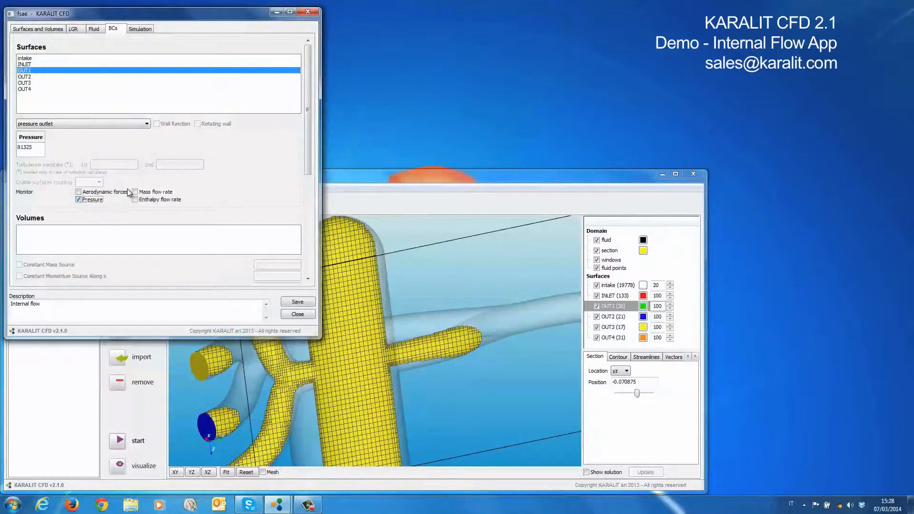
left_click(135, 192)
Switch the simulation's integration to implicit, keep the 2nd order Symmetric TVD scheme, set 2 cores and save the case settings
left_click(141, 30)
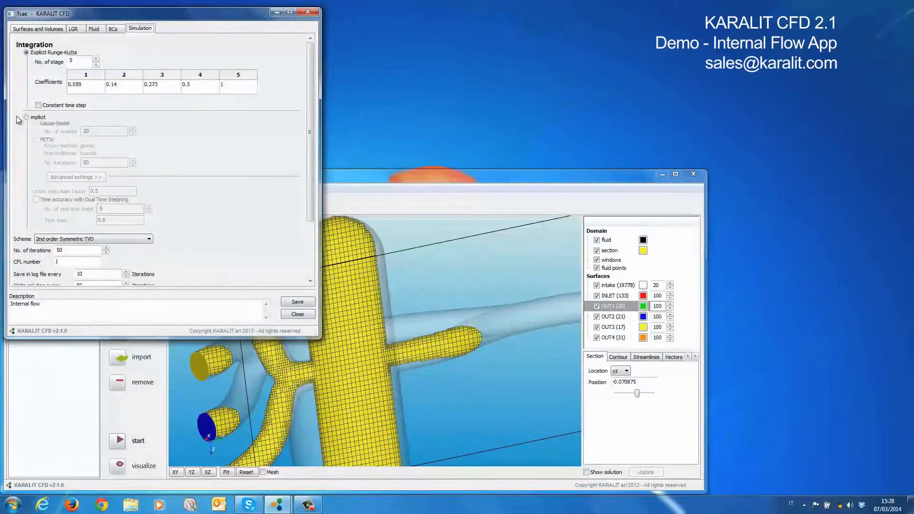
left_click(30, 119)
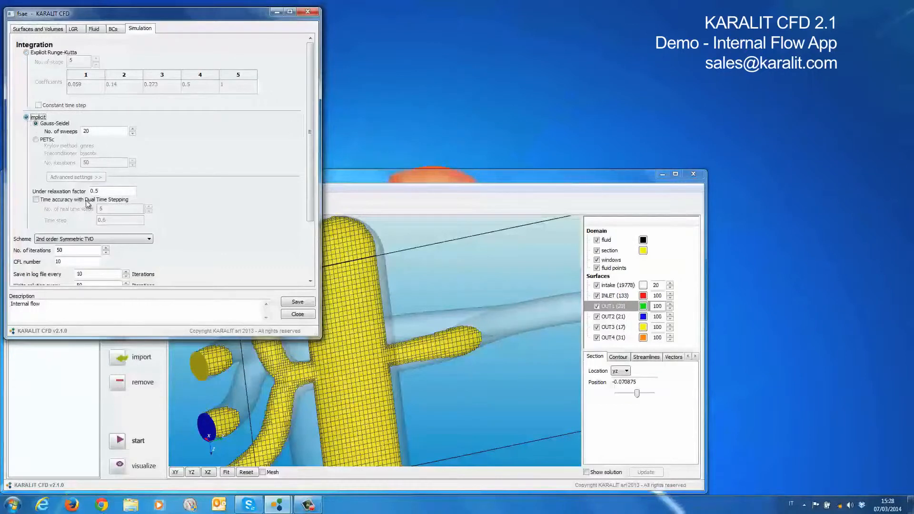
left_click(96, 239)
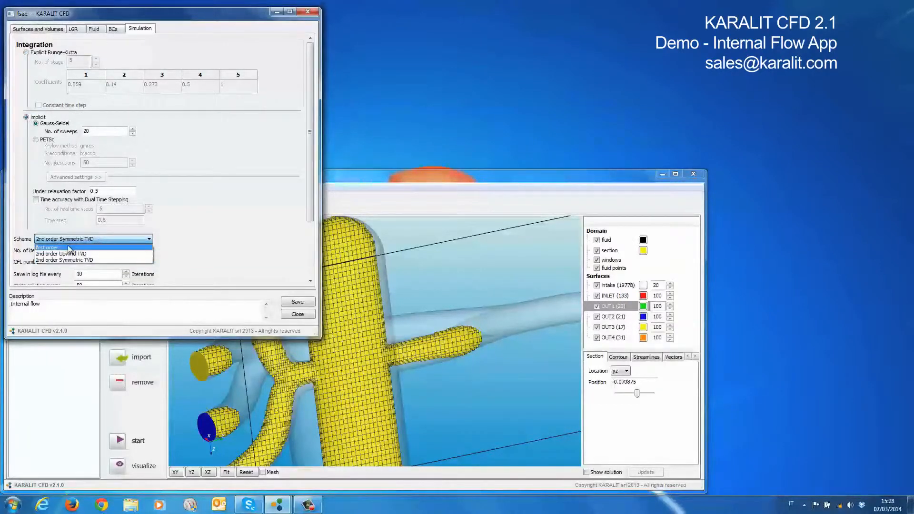
left_click(194, 228)
left_click(309, 227)
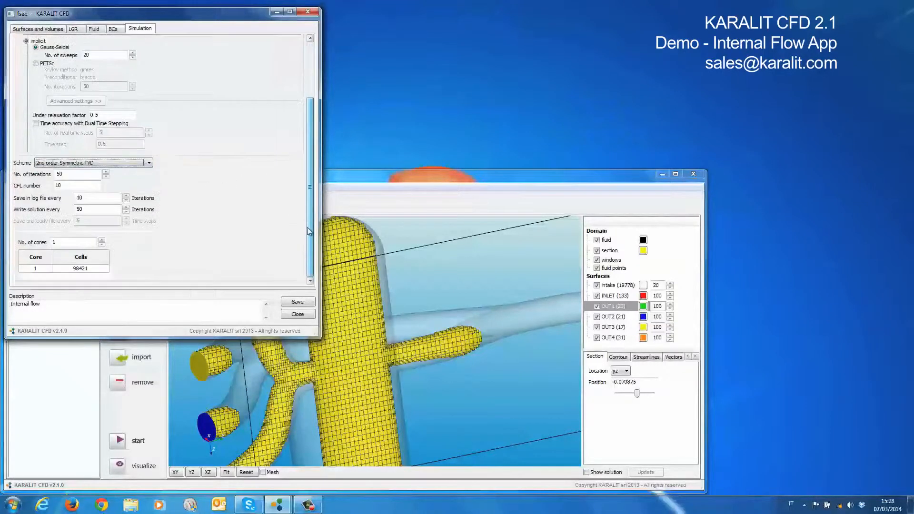
left_click(101, 239)
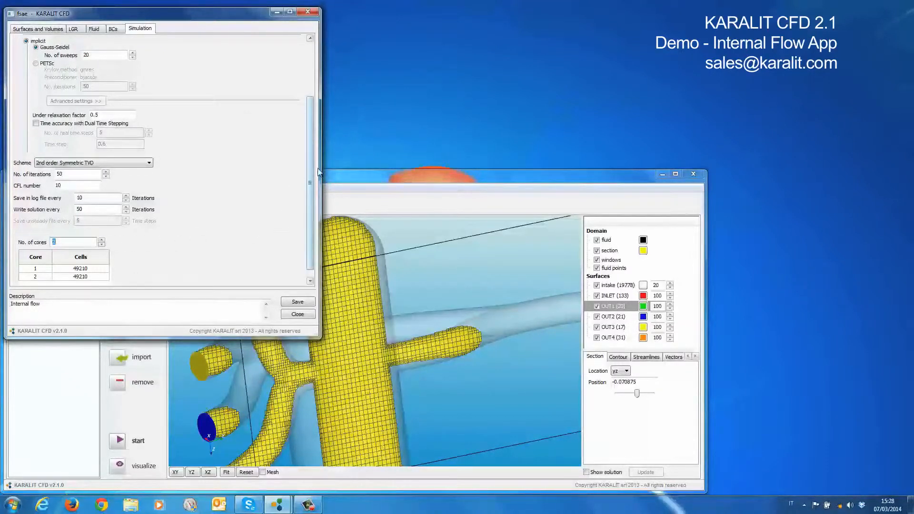
left_click_drag(322, 166, 322, 167)
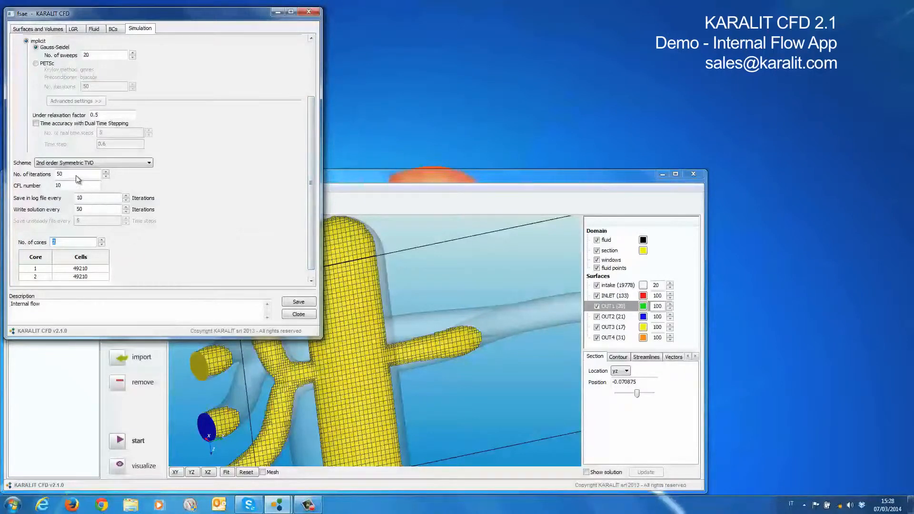
left_click(299, 302)
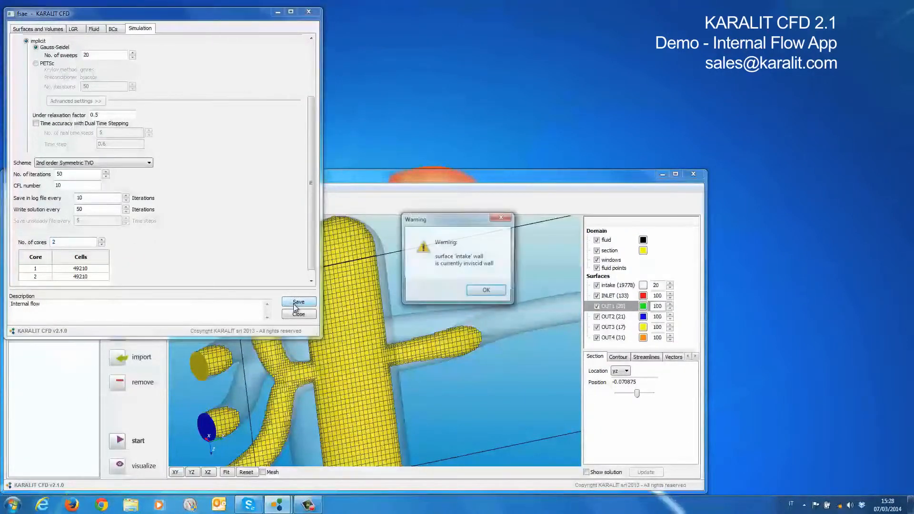
left_click(486, 292)
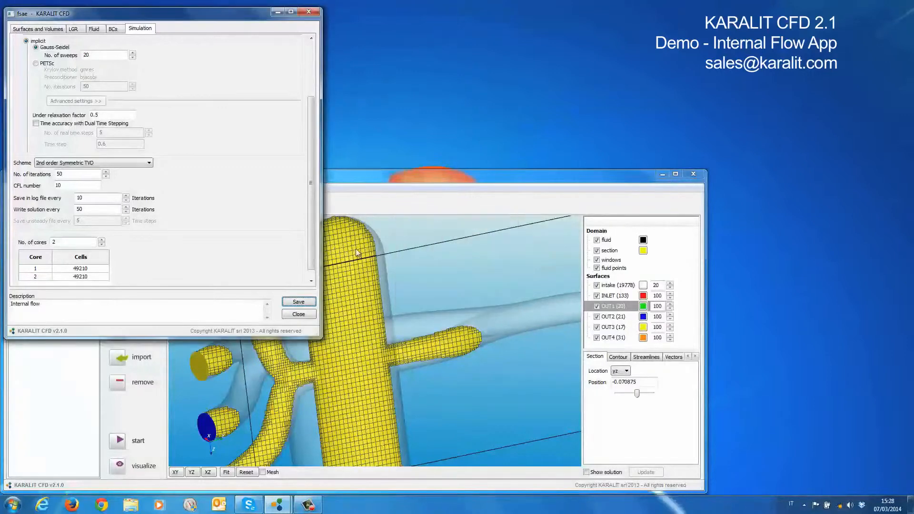
Change the intake surface's boundary condition to non slip adiabatic wall and save the case
left_click(113, 28)
left_click(35, 58)
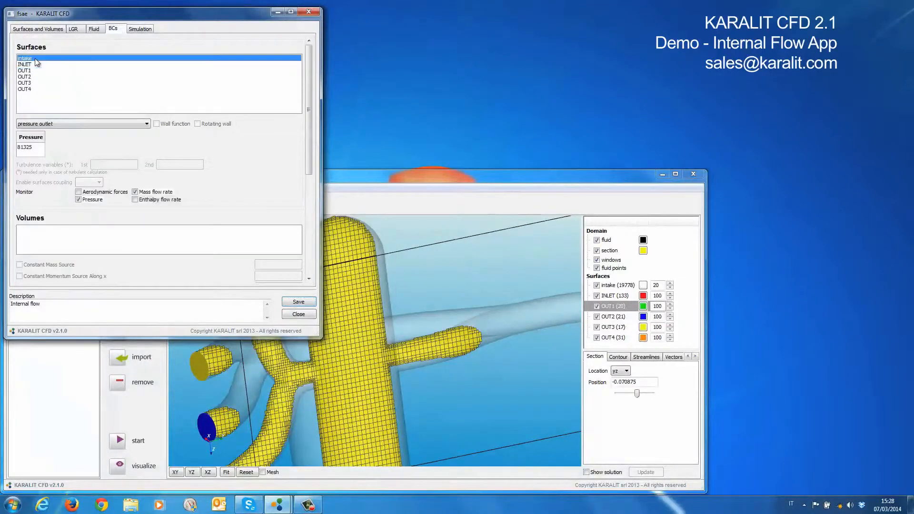
left_click(62, 124)
left_click(62, 133)
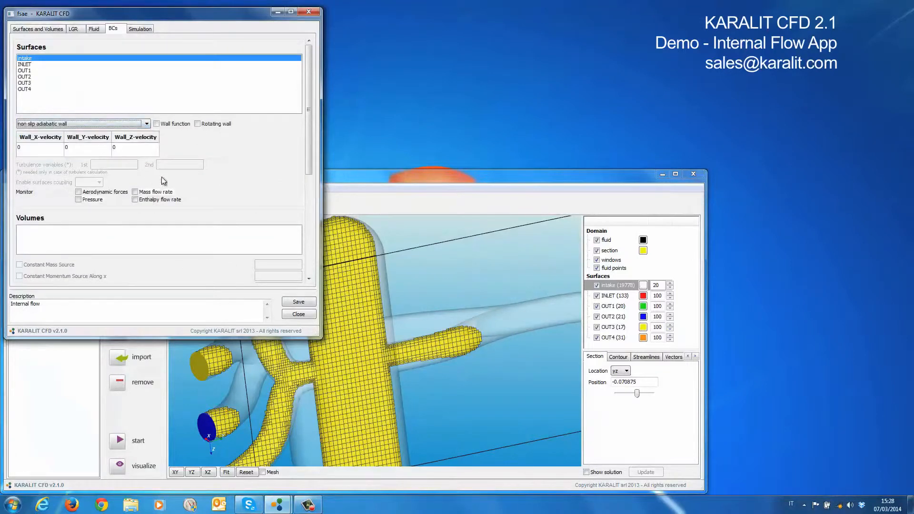
left_click(299, 303)
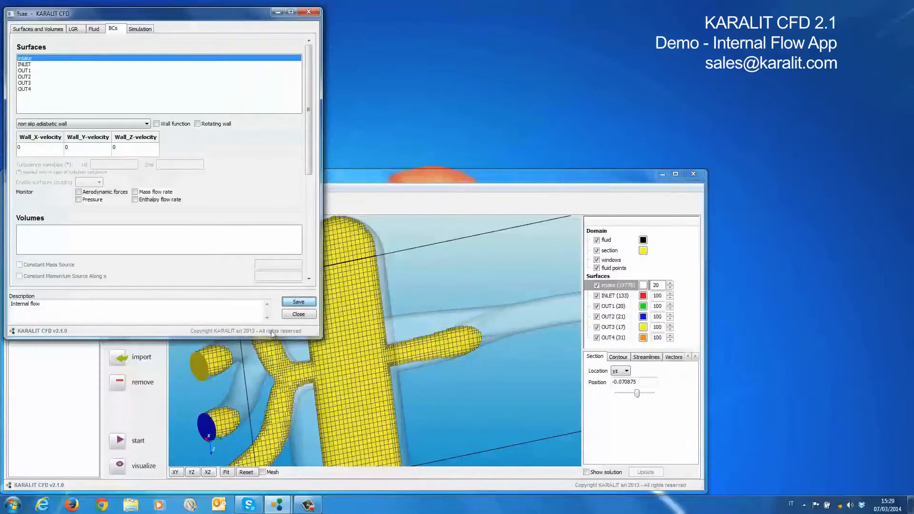
Start the fsae simulation and display its convergence plot
left_click(137, 442)
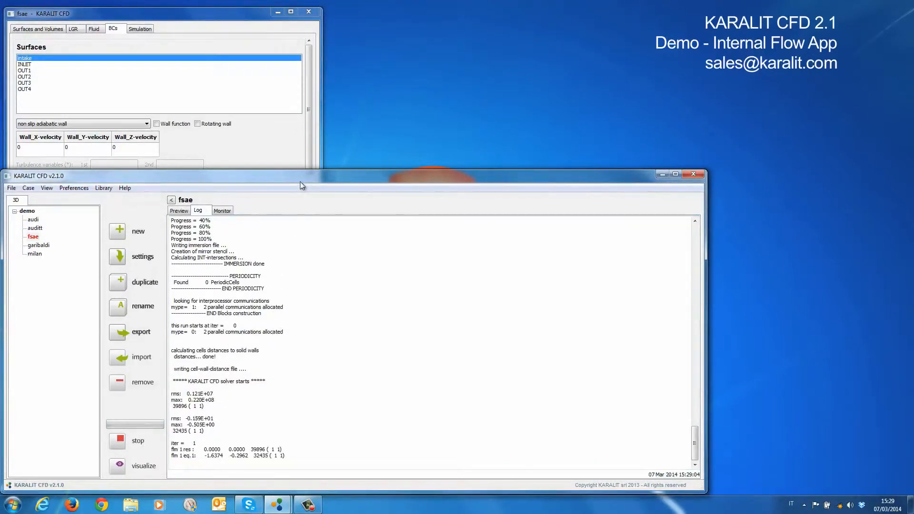
left_click(228, 212)
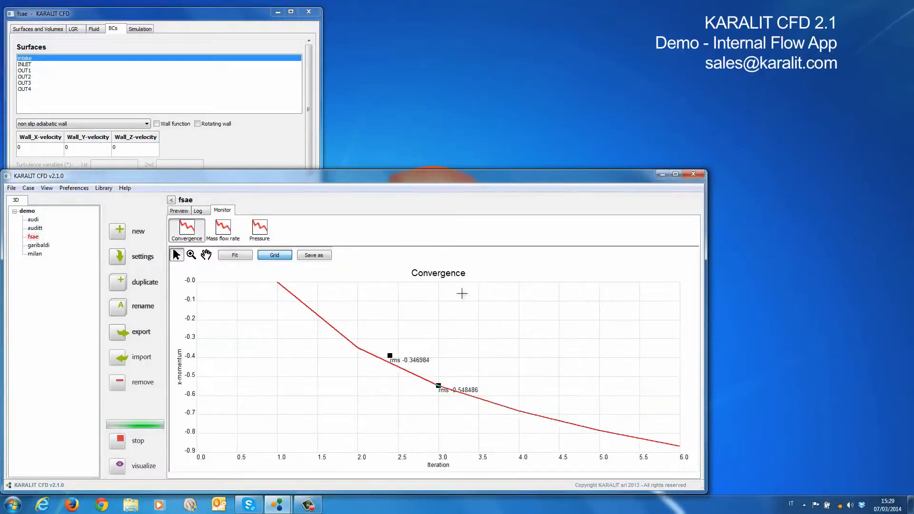
Examine the fsae case's mass flow rate and pressure monitor plots and the option to save a plot as an image
left_click(224, 230)
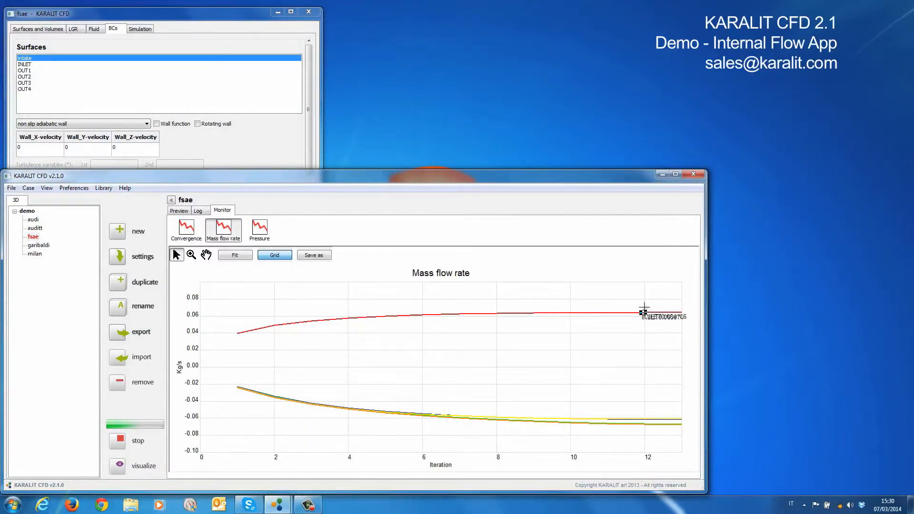
left_click(261, 233)
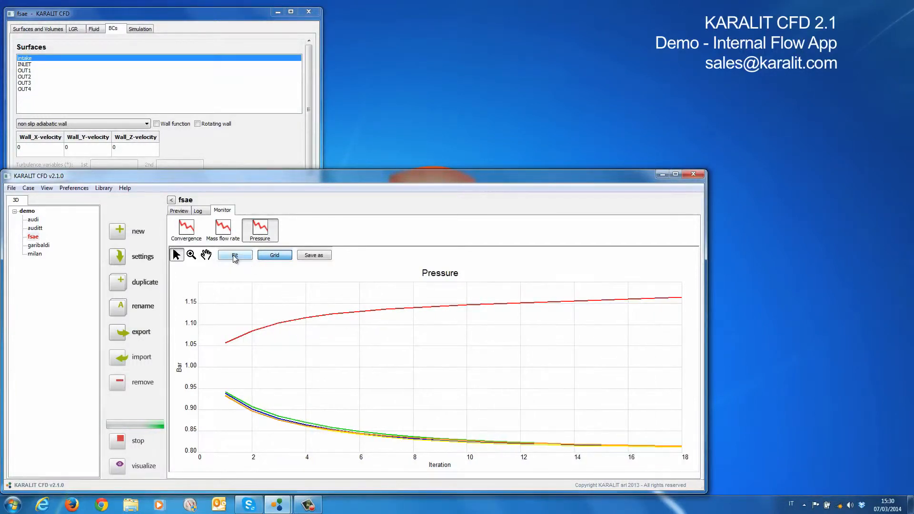
left_click(317, 256)
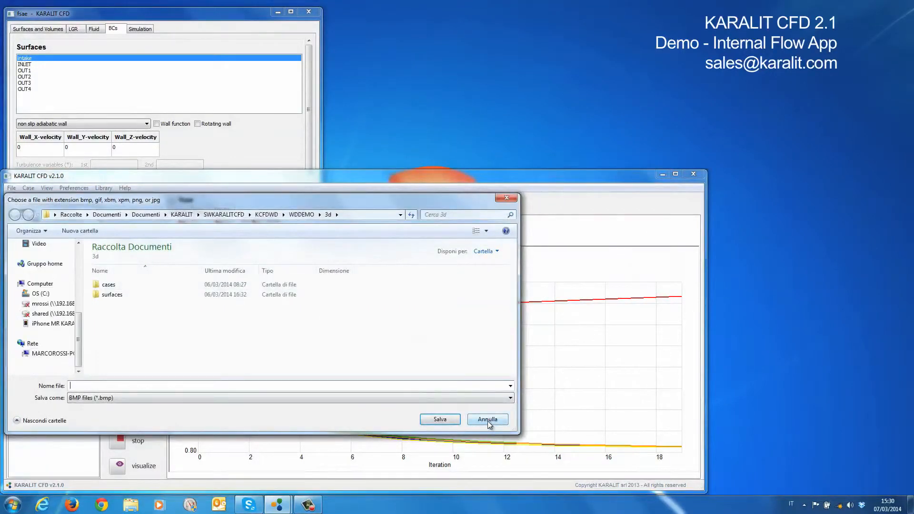
left_click(489, 424)
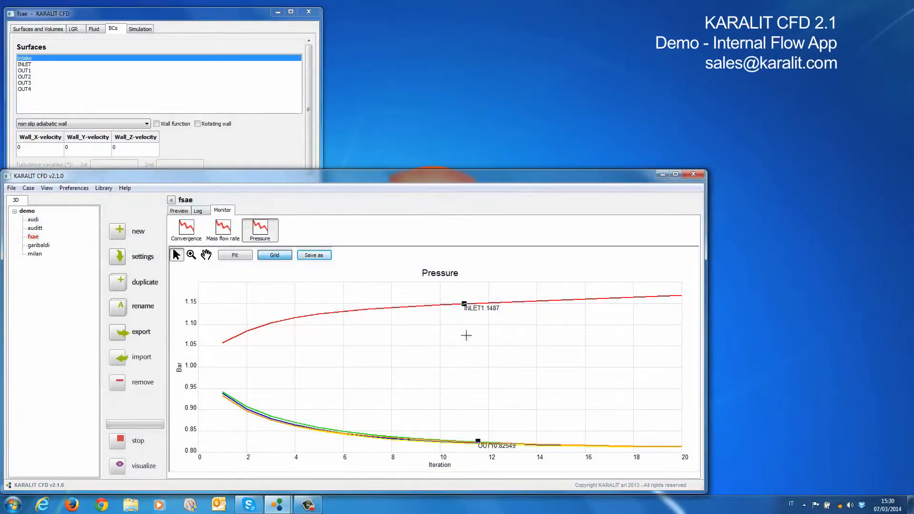
left_click(275, 256)
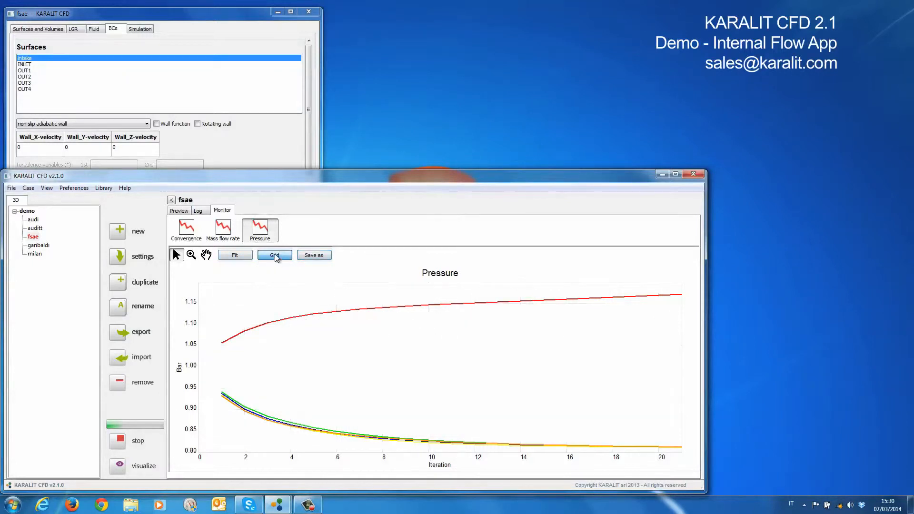
left_click(222, 230)
Review the running fsae case by comparing its solver log, mesh preview and mass flow rate plot
left_click(198, 210)
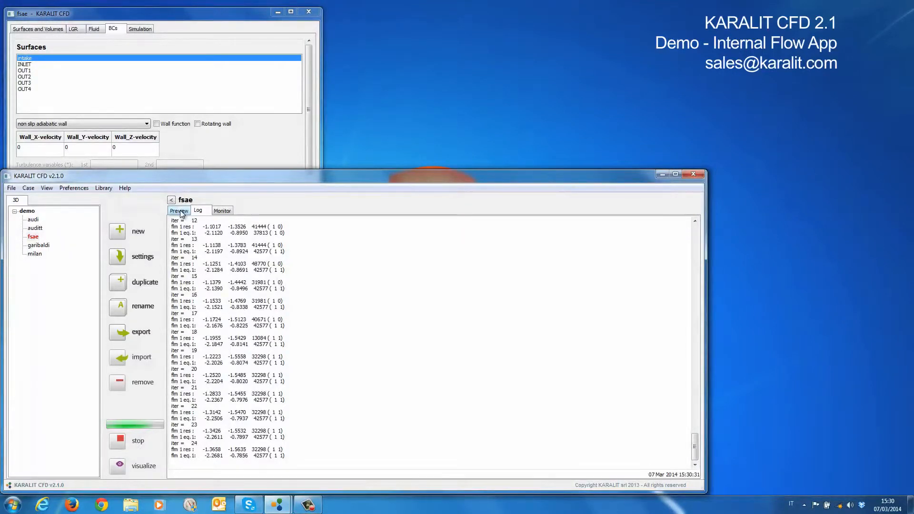
left_click_drag(183, 182, 187, 177)
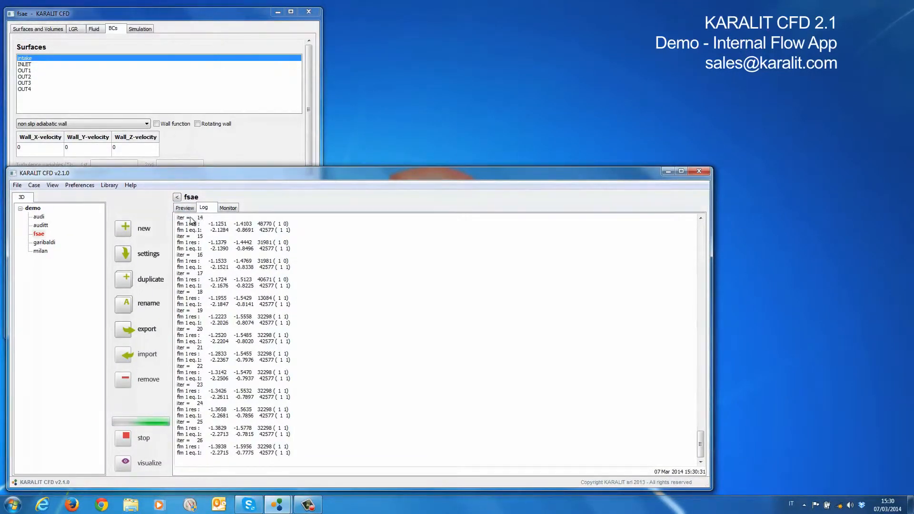
left_click(188, 210)
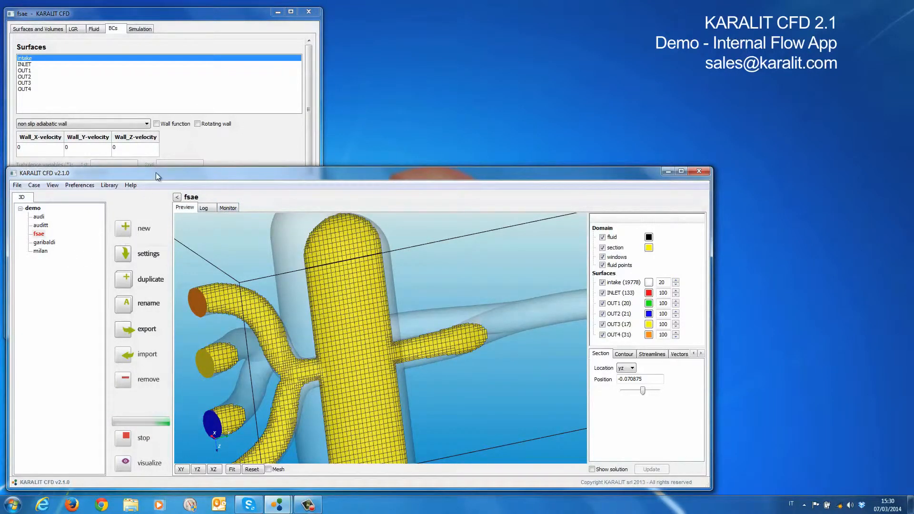
left_click_drag(156, 173, 157, 170)
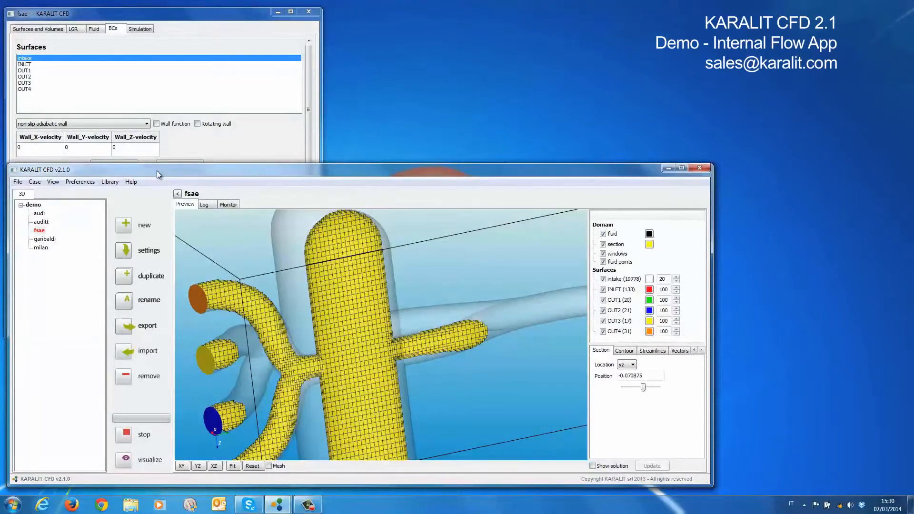
left_click(213, 206)
left_click(225, 206)
left_click(194, 207)
left_click(205, 206)
left_click(229, 204)
left_click(185, 204)
left_click(226, 206)
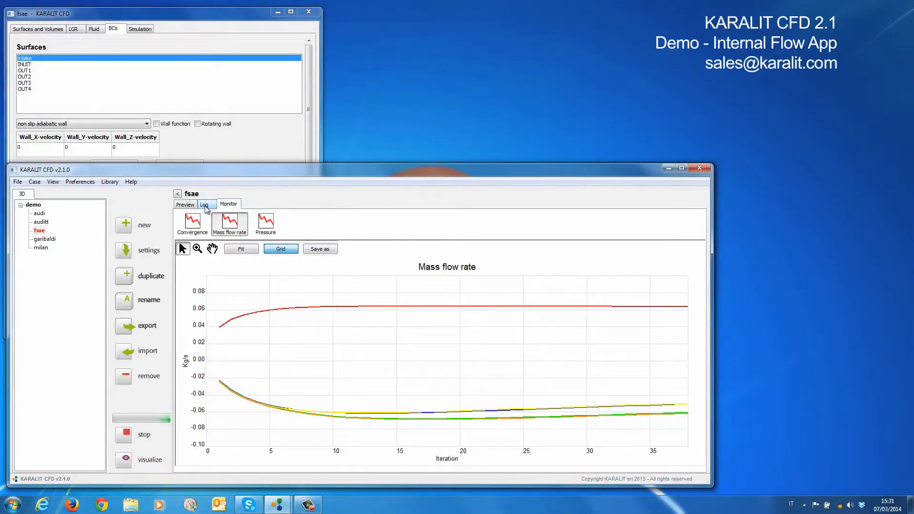
left_click(205, 205)
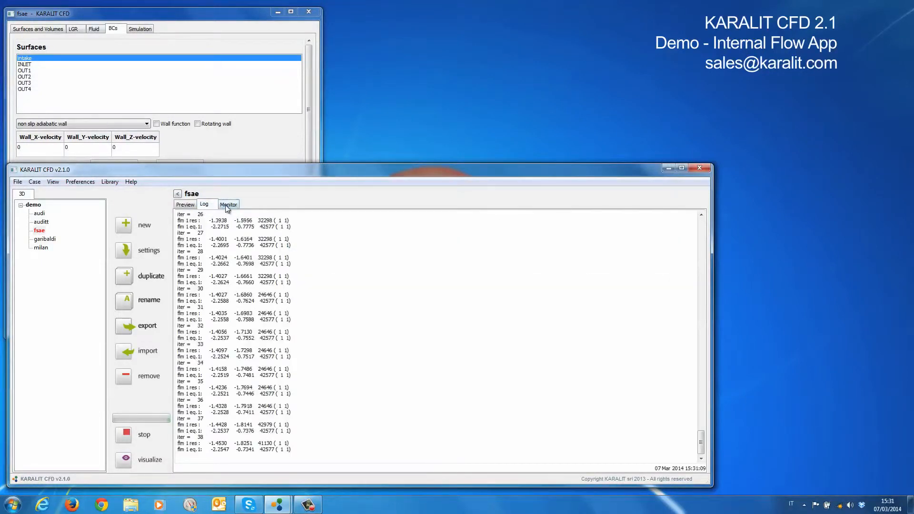
left_click(225, 205)
left_click(191, 205)
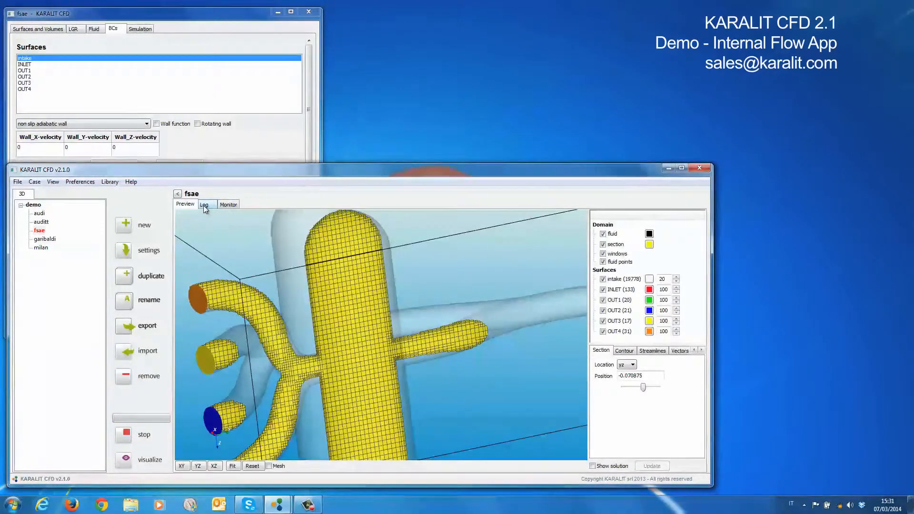
left_click(204, 205)
left_click(226, 207)
left_click(211, 207)
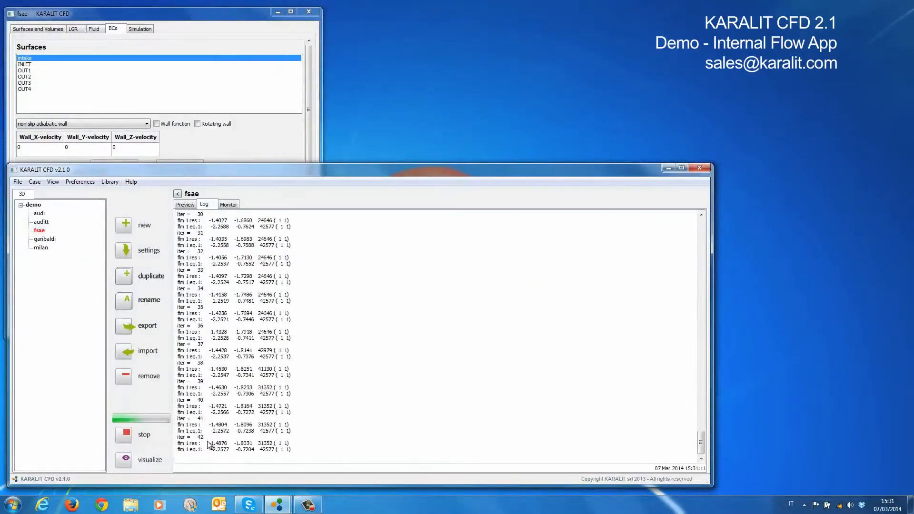
left_click(229, 208)
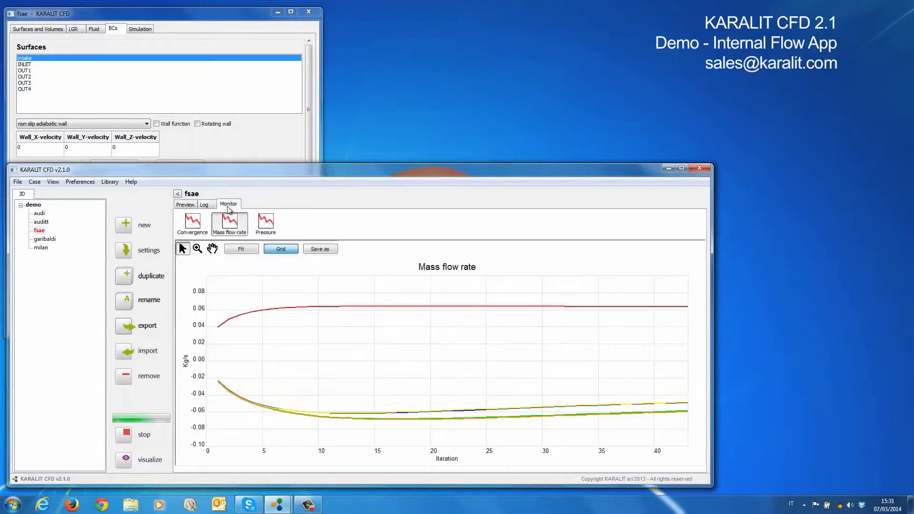
Set the preview's section location to xy and view the whole intake with its cut plane
left_click(187, 207)
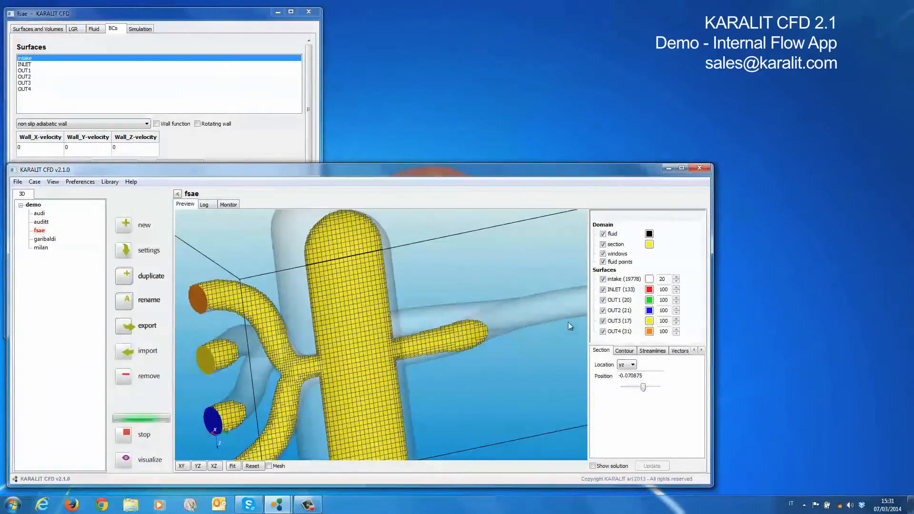
left_click(631, 365)
left_click(624, 373)
left_click_drag(488, 371, 538, 382)
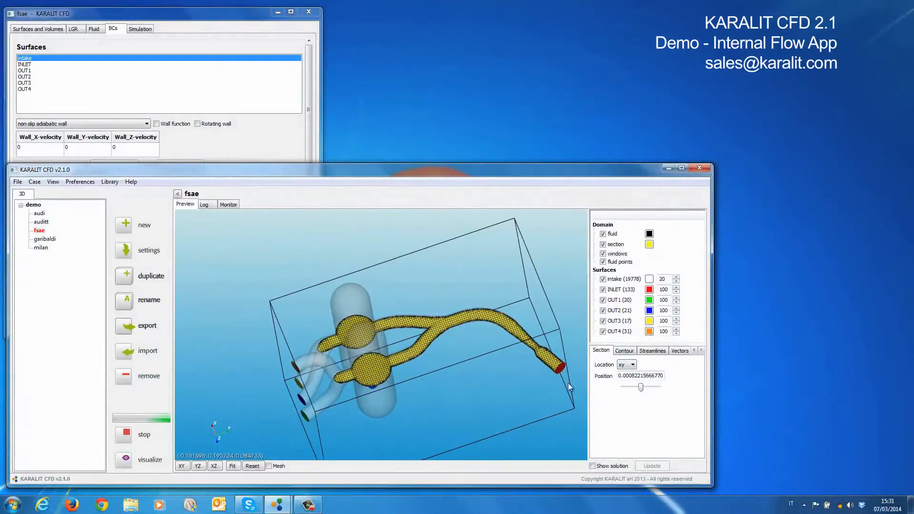
Show the solution and enable a Flood contour of Velocity on the section, coloured over the section range
left_click(625, 352)
left_click_drag(713, 337, 789, 337)
left_click_drag(637, 336, 634, 336)
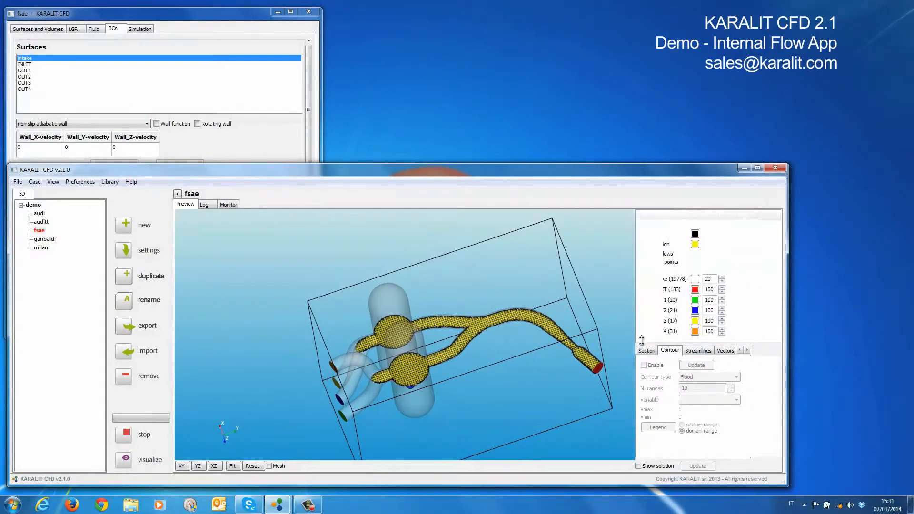
left_click(638, 466)
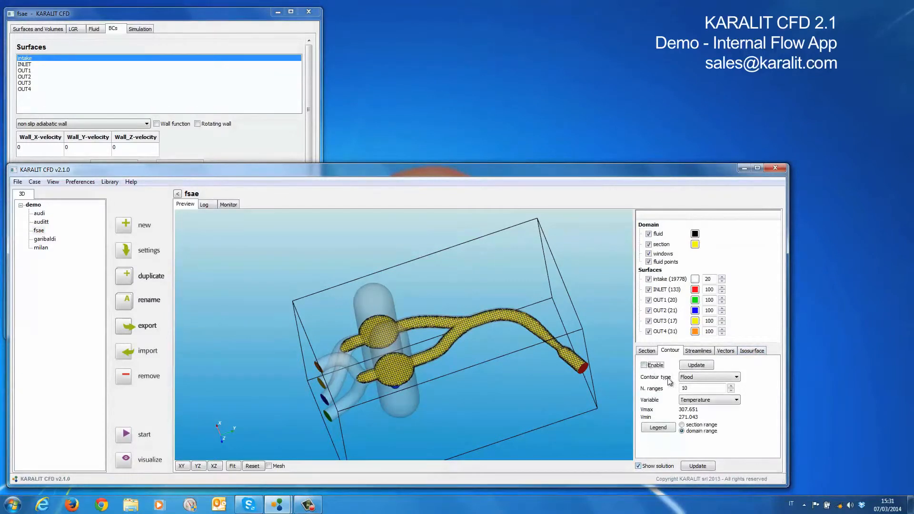
left_click(645, 365)
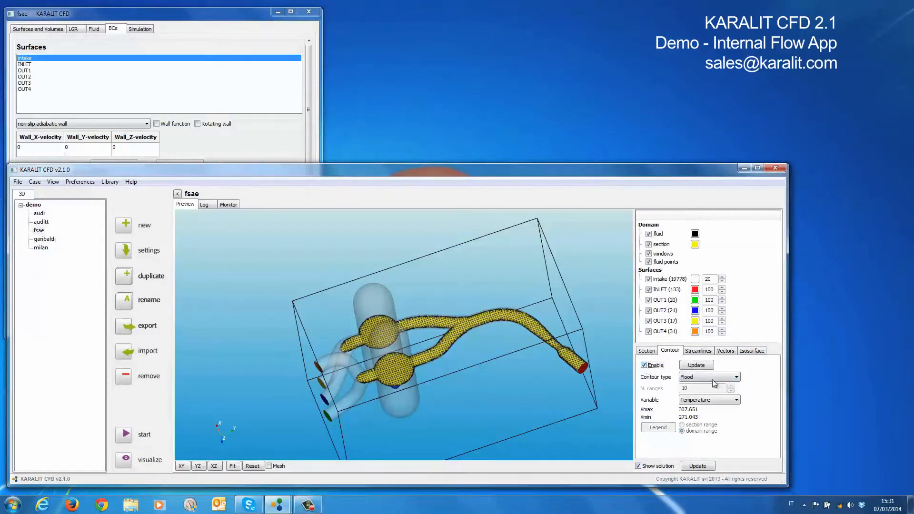
left_click(700, 402)
left_click(694, 427)
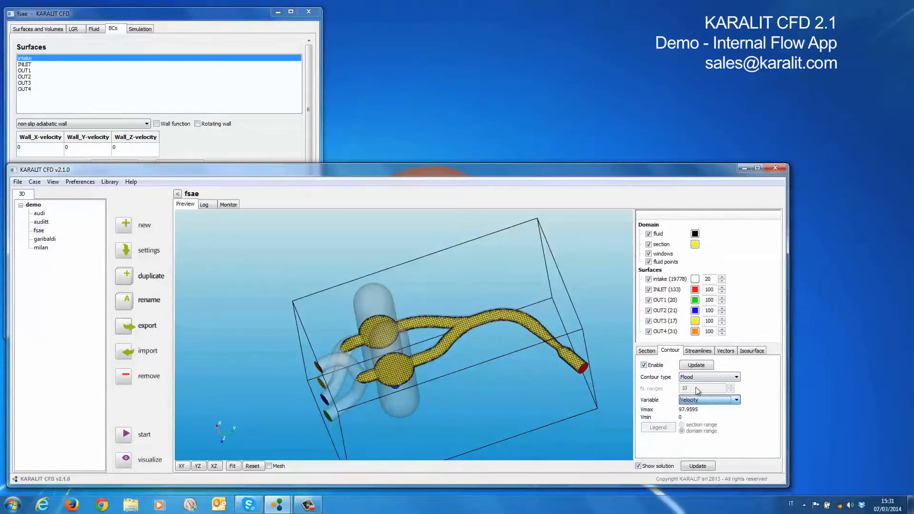
left_click(697, 365)
left_click(682, 425)
left_click(698, 365)
Hide the section mesh and the fluid domain box so the velocity contour stands alone inside the intake
left_click(649, 244)
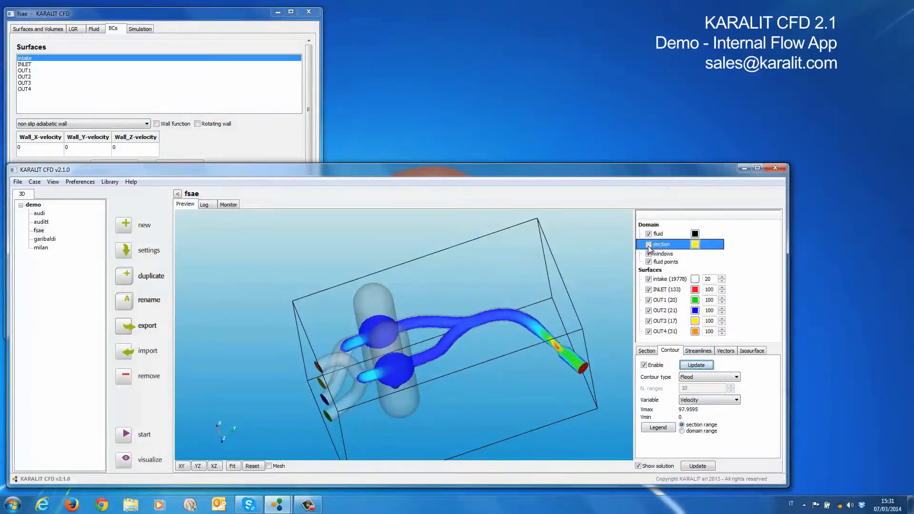
left_click(649, 234)
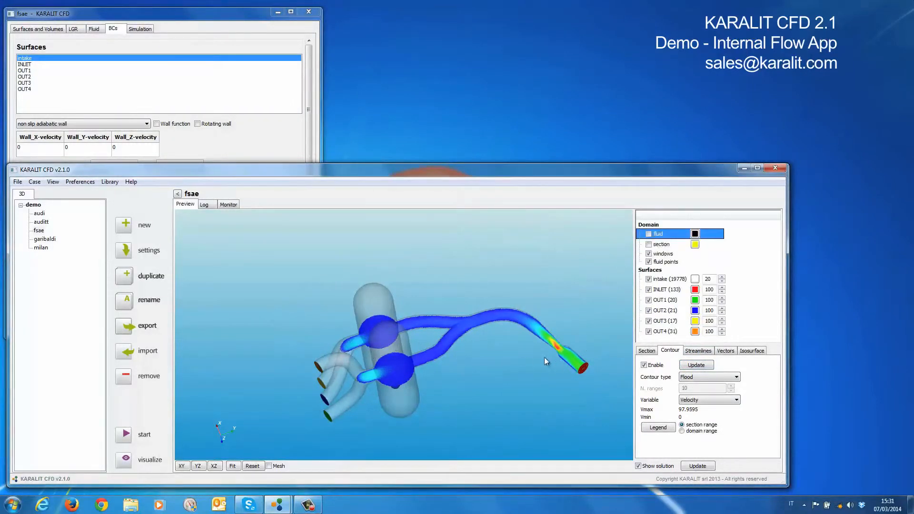
scroll(516, 360, "up", 3)
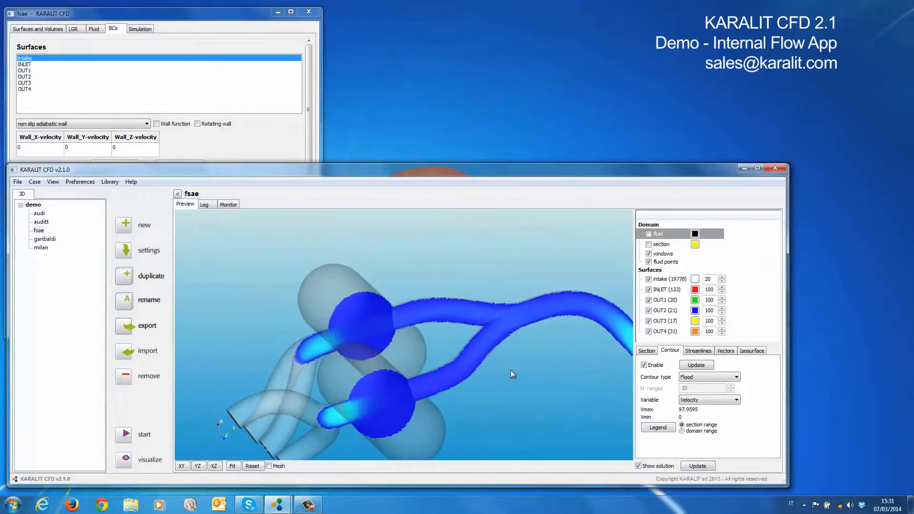
scroll(511, 370, "down", 3)
left_click_drag(510, 370, 606, 407)
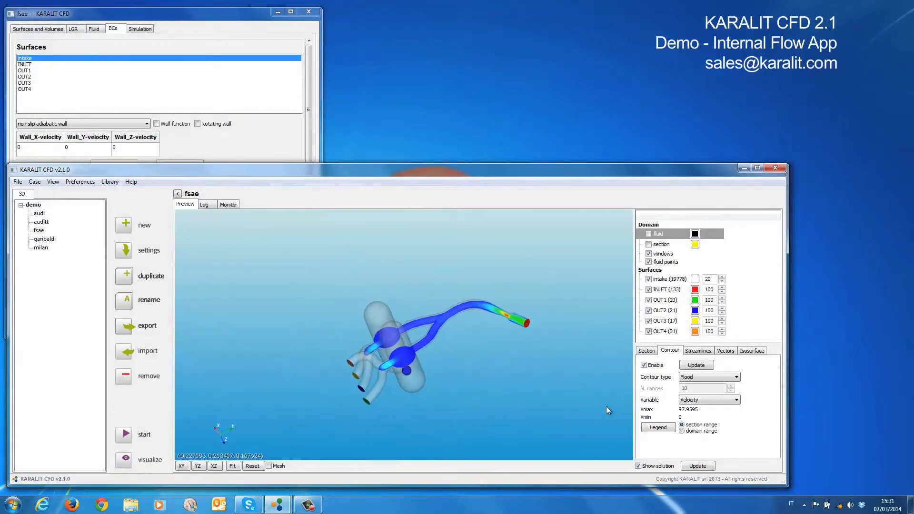
Shift the xy section plane through the intake, trying positions such as about 0.014 and 0.025
left_click(647, 351)
left_click(684, 388)
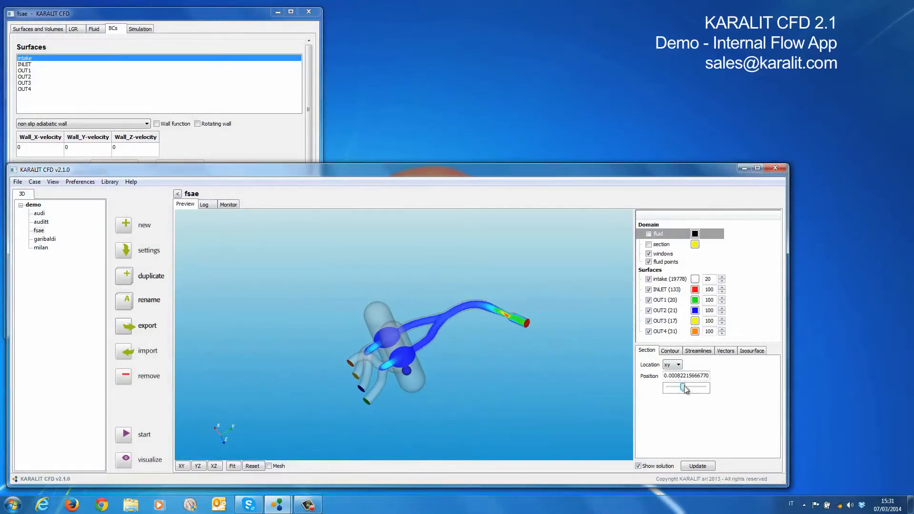
key("Right")
key("Right")
key("Right")
key("Right")
key("Right")
key("Right")
key("Right")
key("Right")
key("Right")
key("Right")
scroll(520, 375, "up", 3)
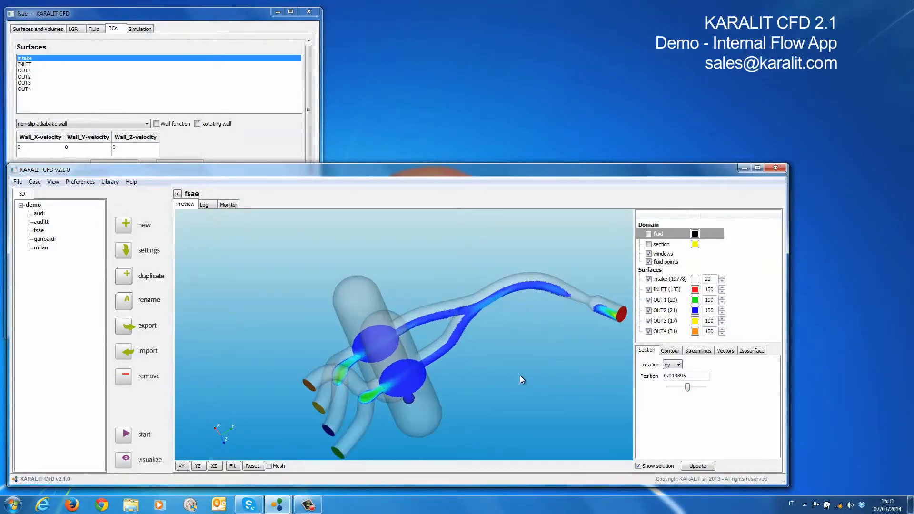
left_click_drag(687, 387, 690, 389)
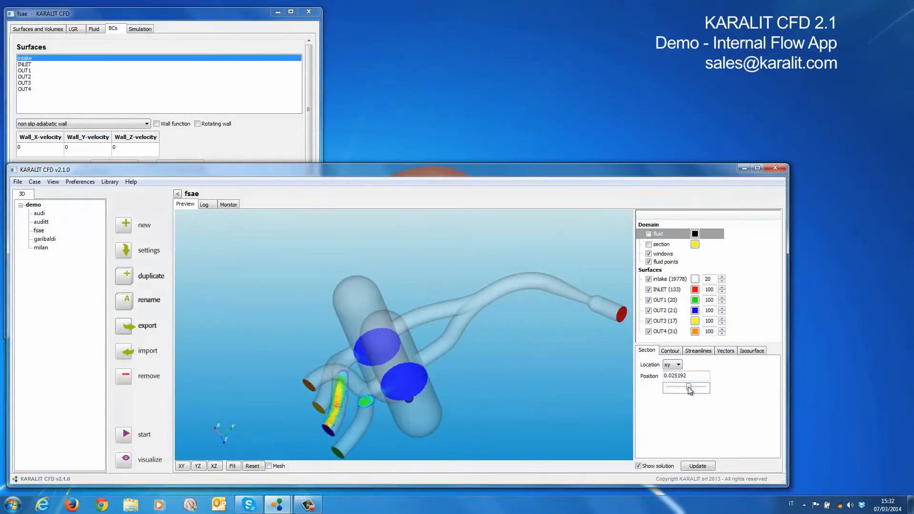
Show the velocity contour's legend and place it beside the outlet runners, clear of the model
left_click(670, 351)
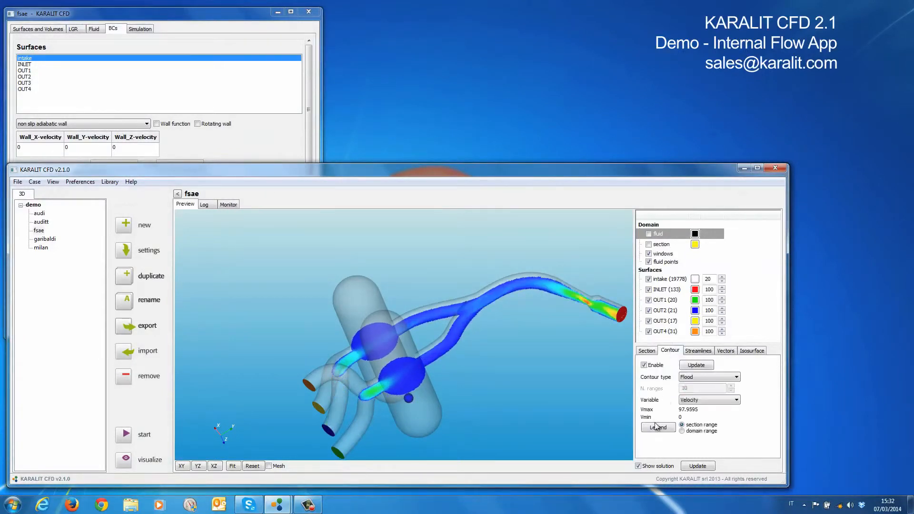
left_click(659, 427)
left_click_drag(576, 336, 224, 328)
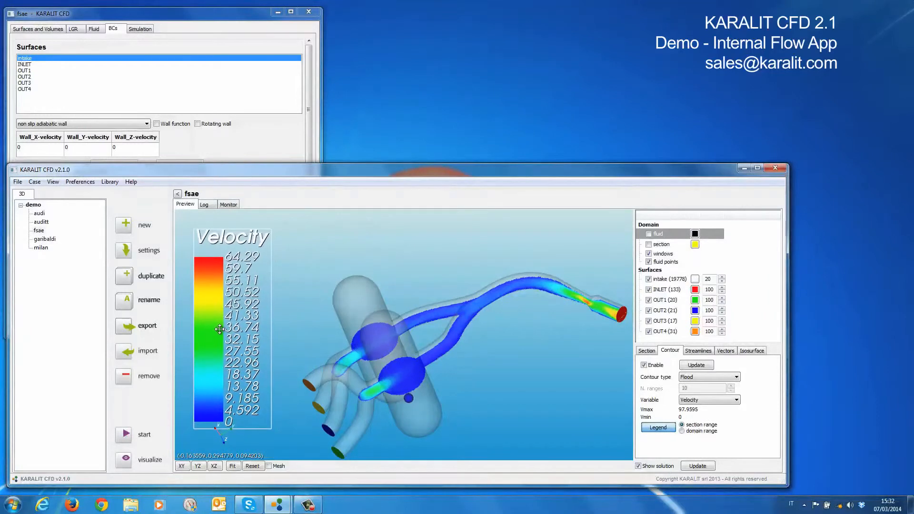
Recolour the velocity contour over the domain range, return it to the section range and update the solution
left_click(683, 431)
left_click(696, 366)
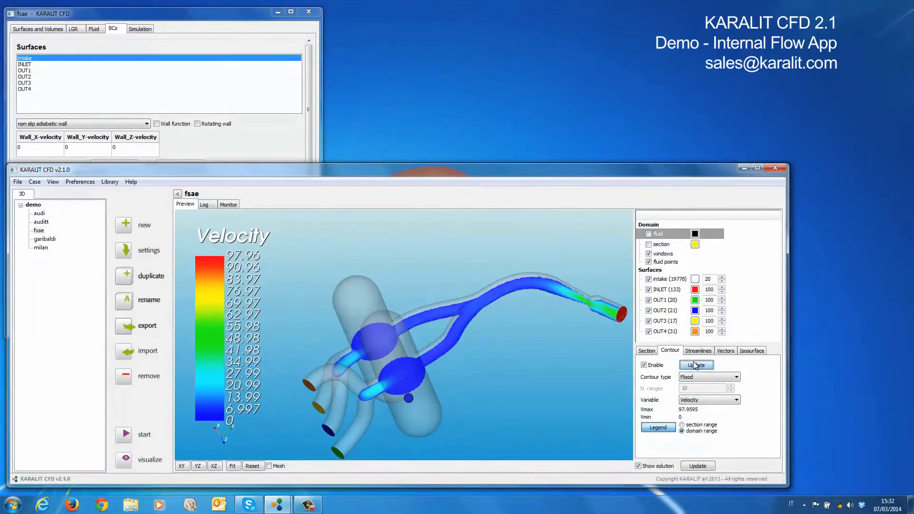
left_click(684, 426)
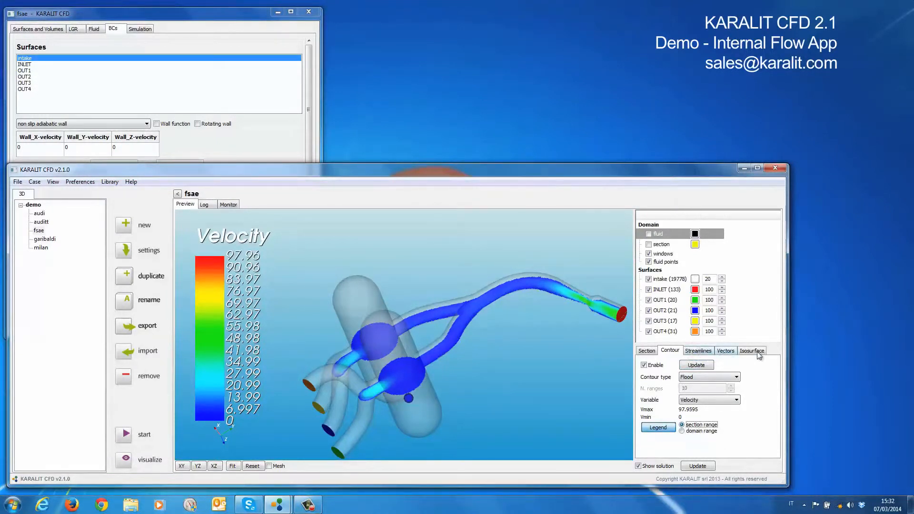
left_click(699, 467)
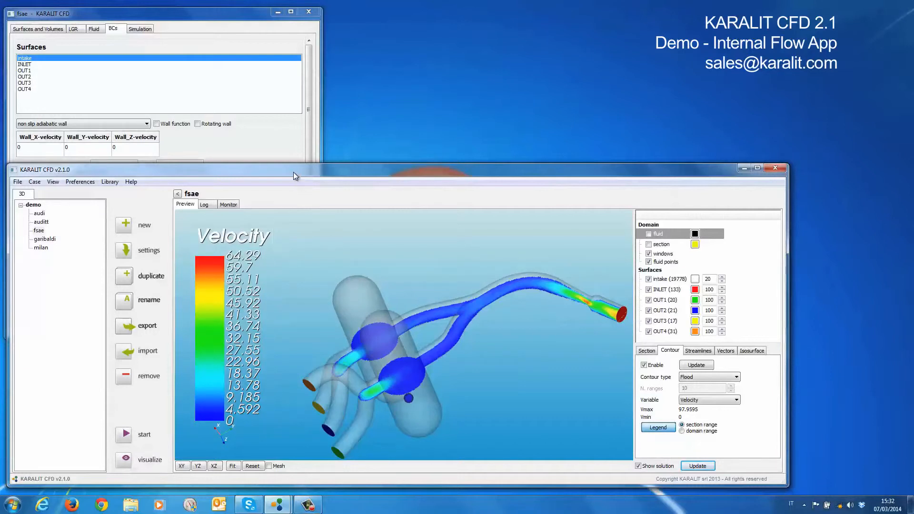
Examine the external visualization programs on offer and the output format options, leaving the settings unchanged
left_click(125, 460)
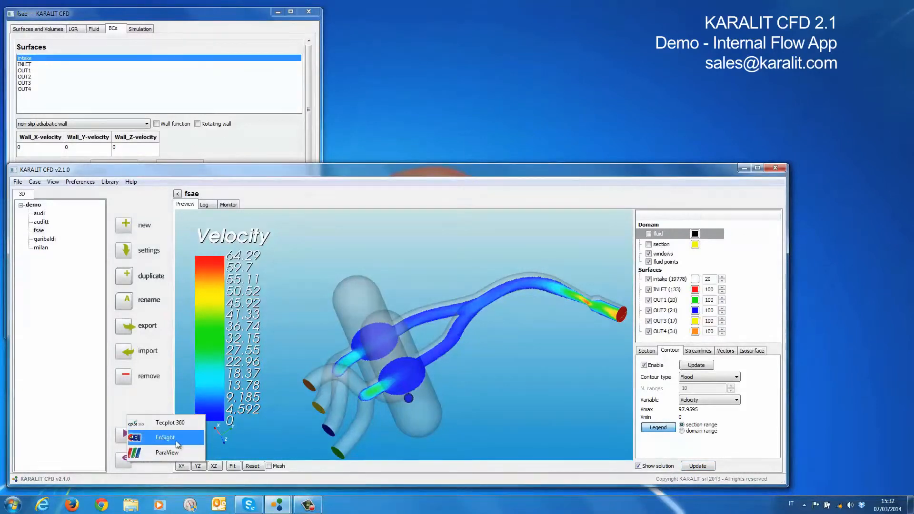
left_click(85, 183)
left_click(97, 204)
left_click(85, 185)
left_click(92, 194)
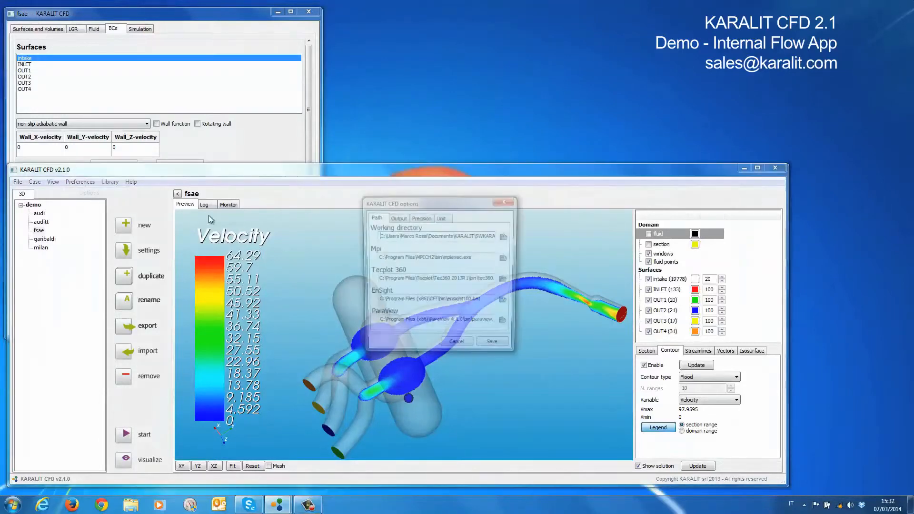
left_click(399, 218)
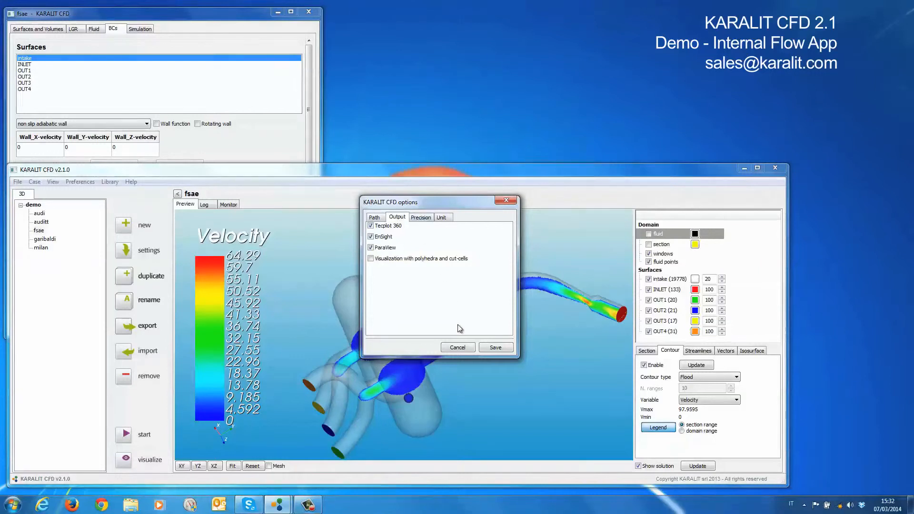
left_click(458, 348)
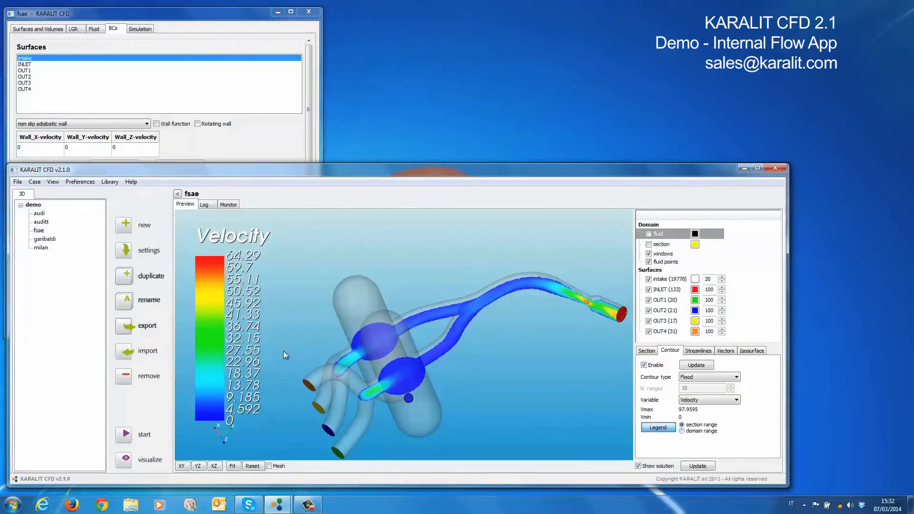
left_click_drag(330, 171, 334, 170)
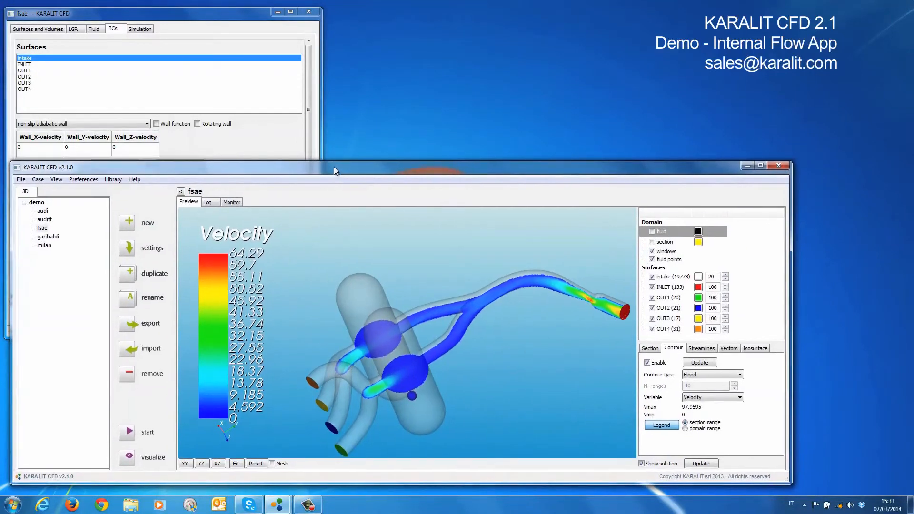